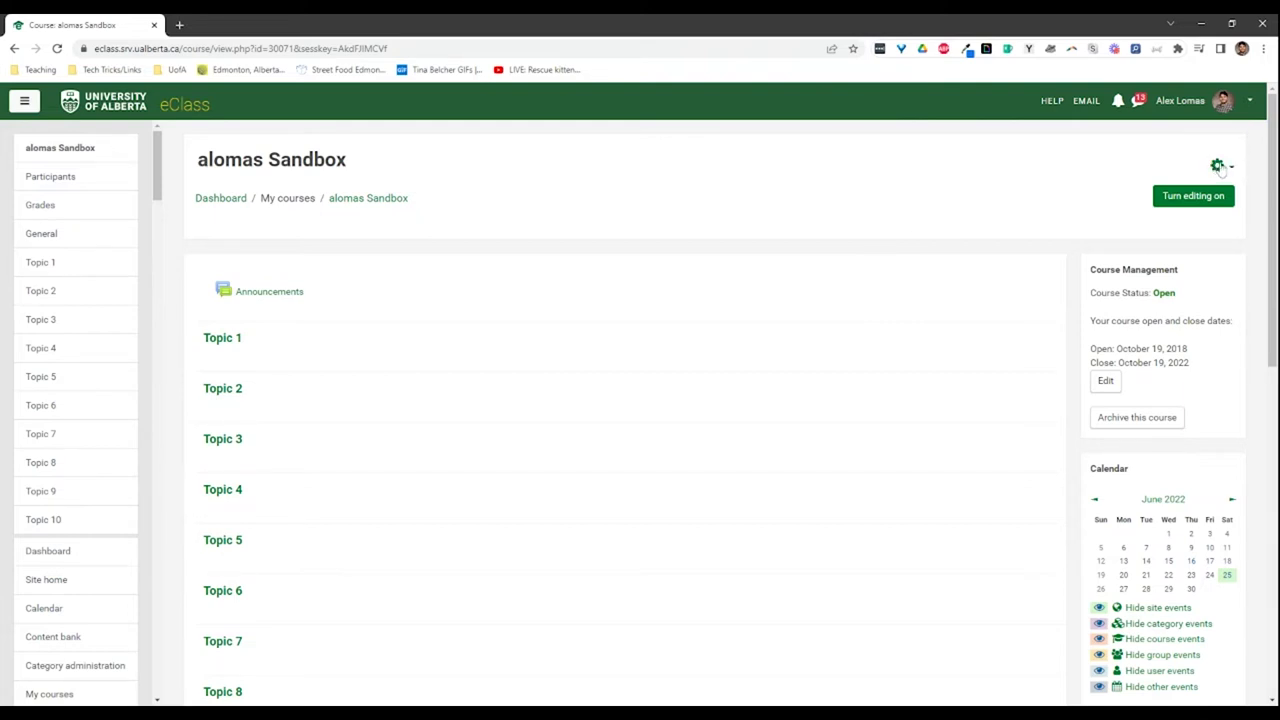
- Open the Import tool from the alomas Sandbox course's gear menu
left_click(1219, 167)
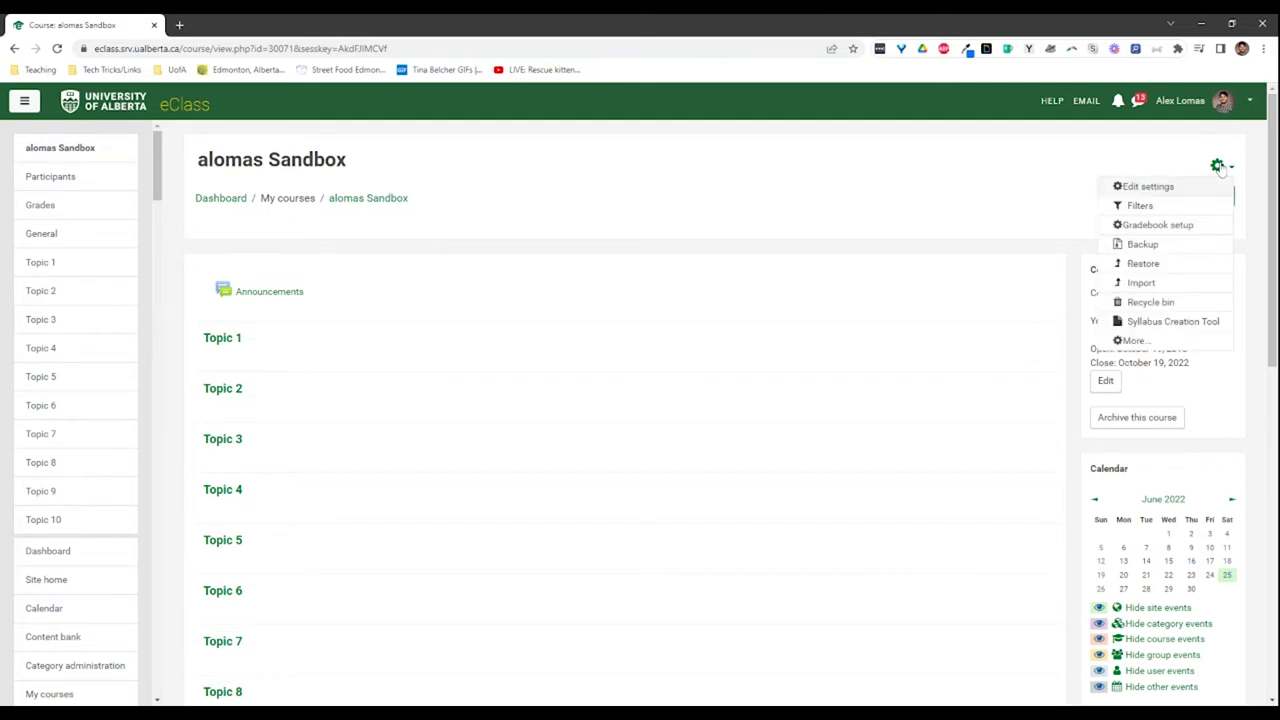
left_click(1133, 283)
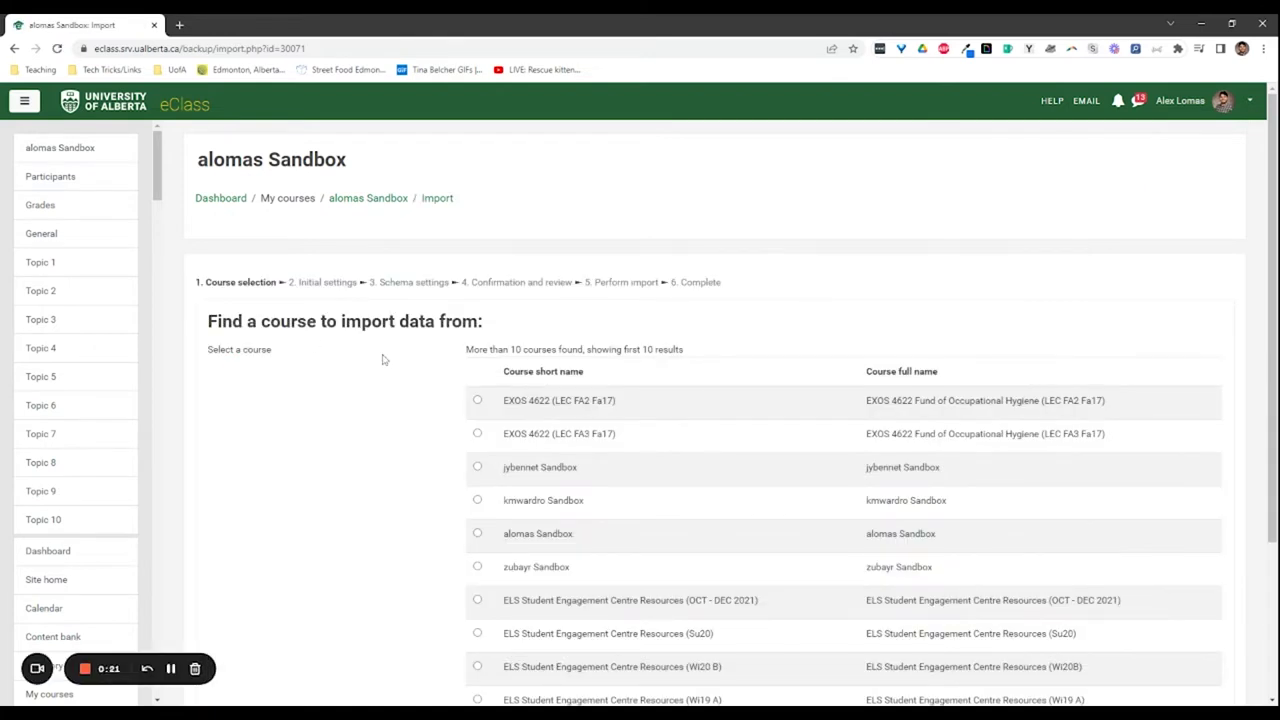
- Search for 'Online Course Template' and continue with it as the import source
scroll(419, 355, "down", 2)
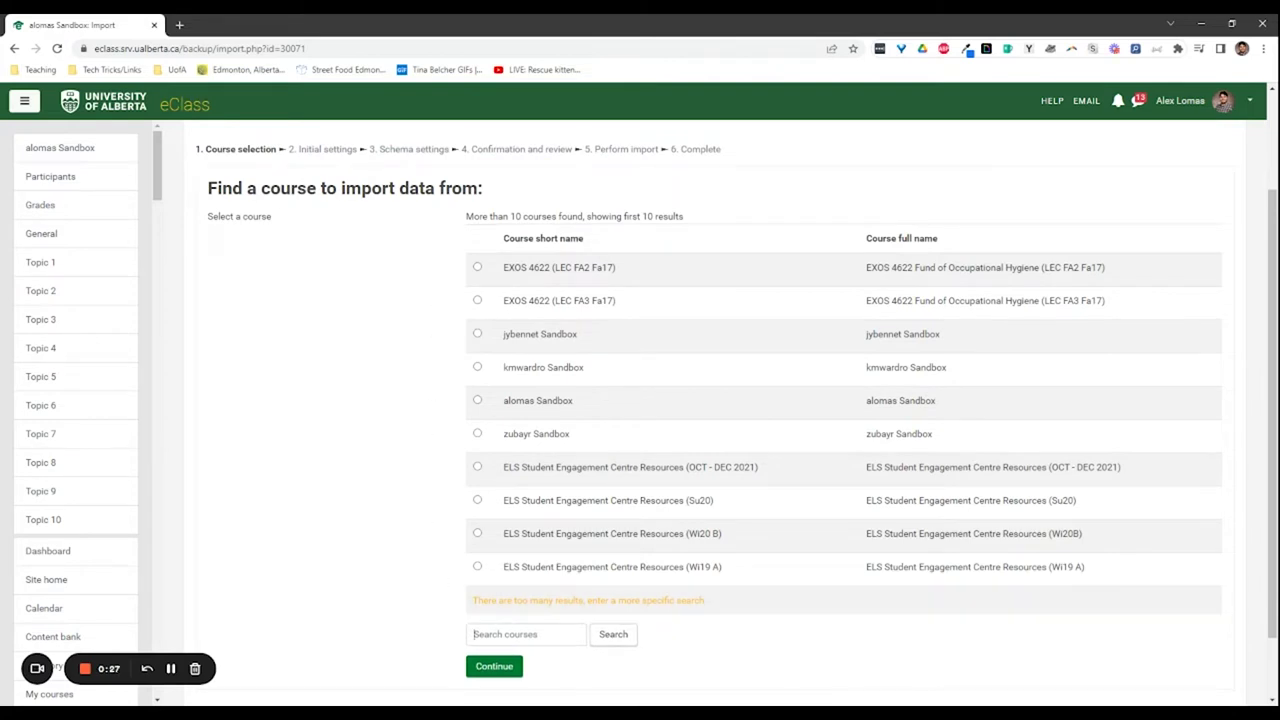
left_click(489, 628)
type("Online Course Te")
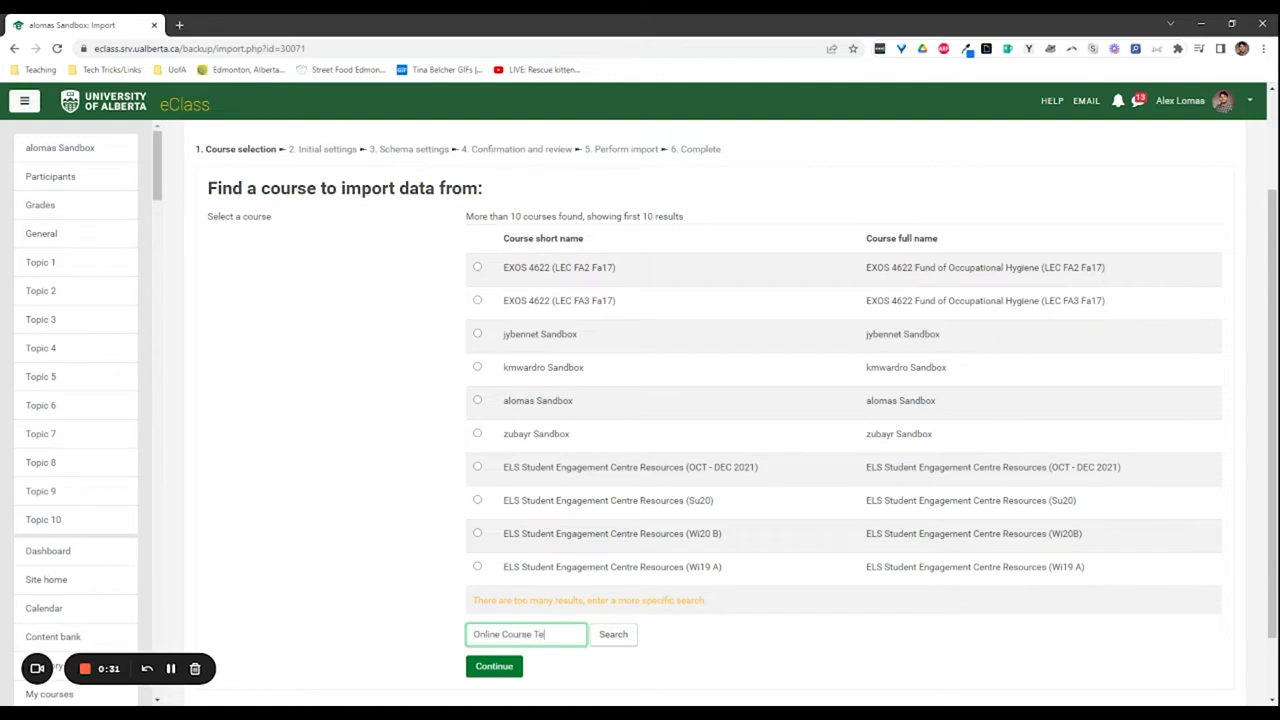
type("mplate")
left_click(612, 636)
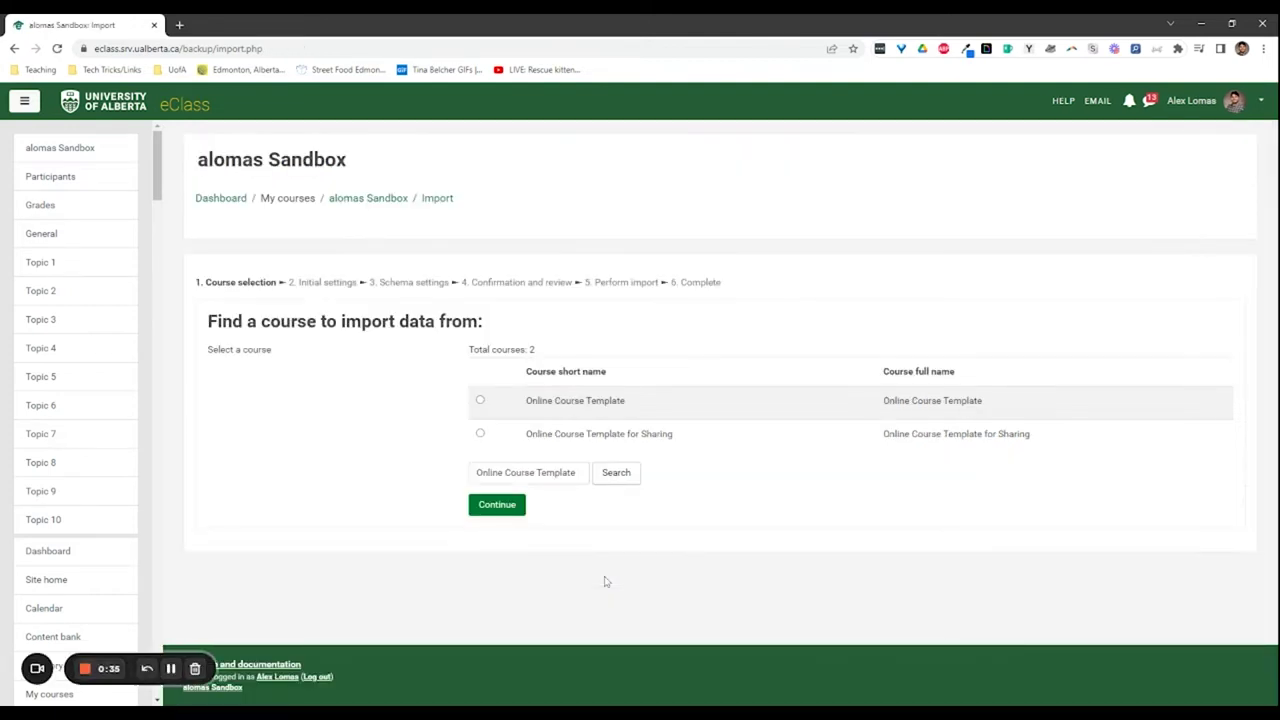
left_click(495, 512)
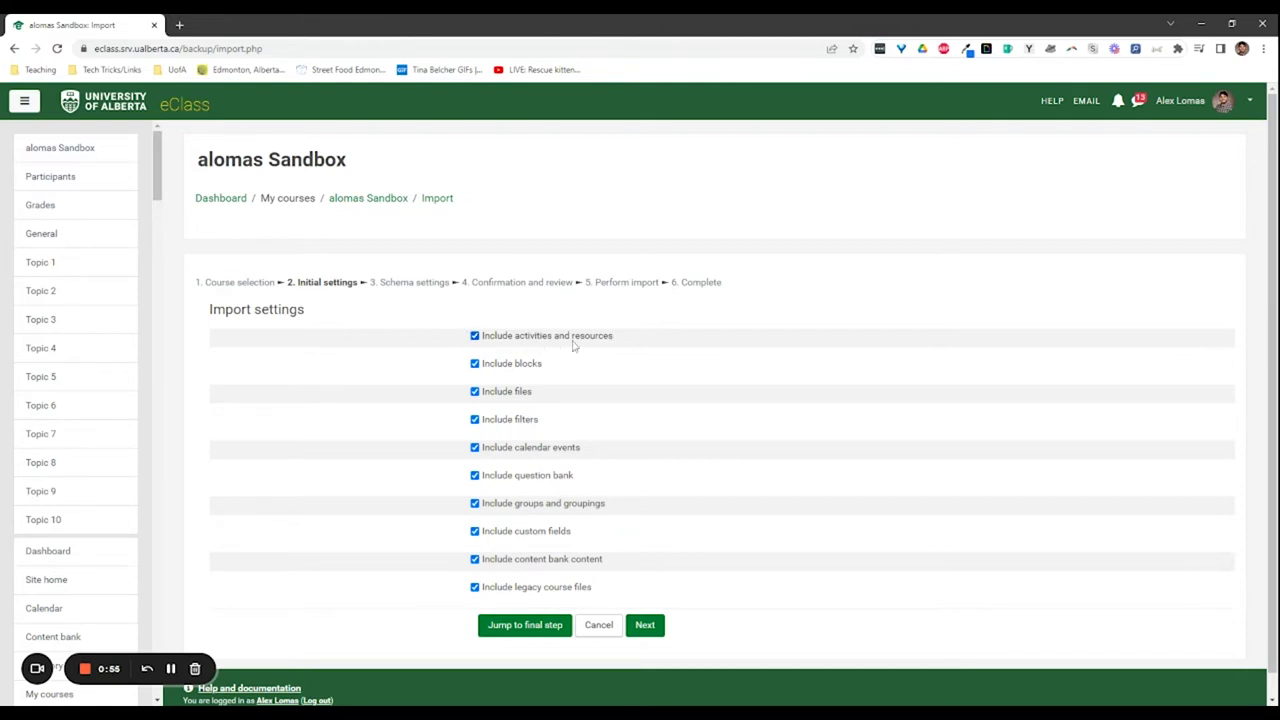
- Keep blocks, files, filters and all other content types included, then go to Schema settings
left_click(475, 364)
left_click(476, 420)
left_click(475, 392)
left_click(476, 421)
left_click(476, 391)
left_click(475, 365)
left_click(646, 626)
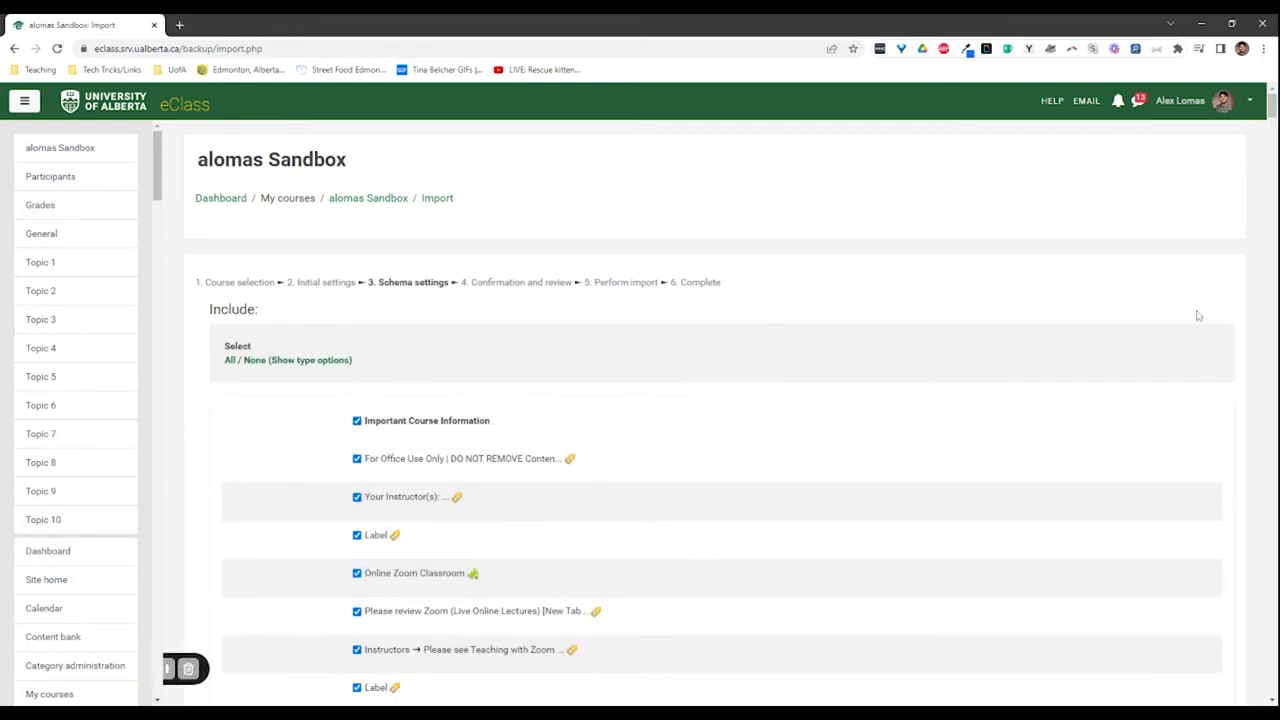
- Use Select None, then Select All, so every template item is ticked
mouse_move(1273, 104)
left_mouse_down()
mouse_move(1272, 307)
mouse_move(1272, 100)
left_mouse_up()
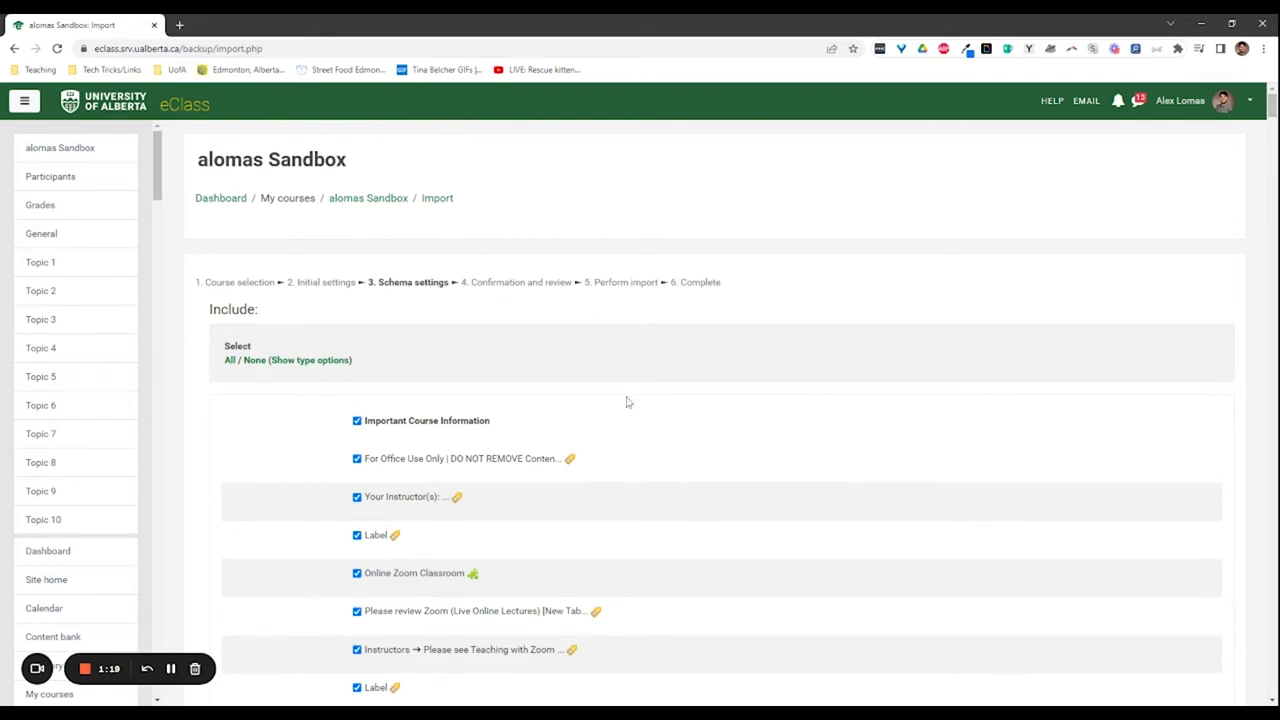
scroll(638, 412, "down", 3)
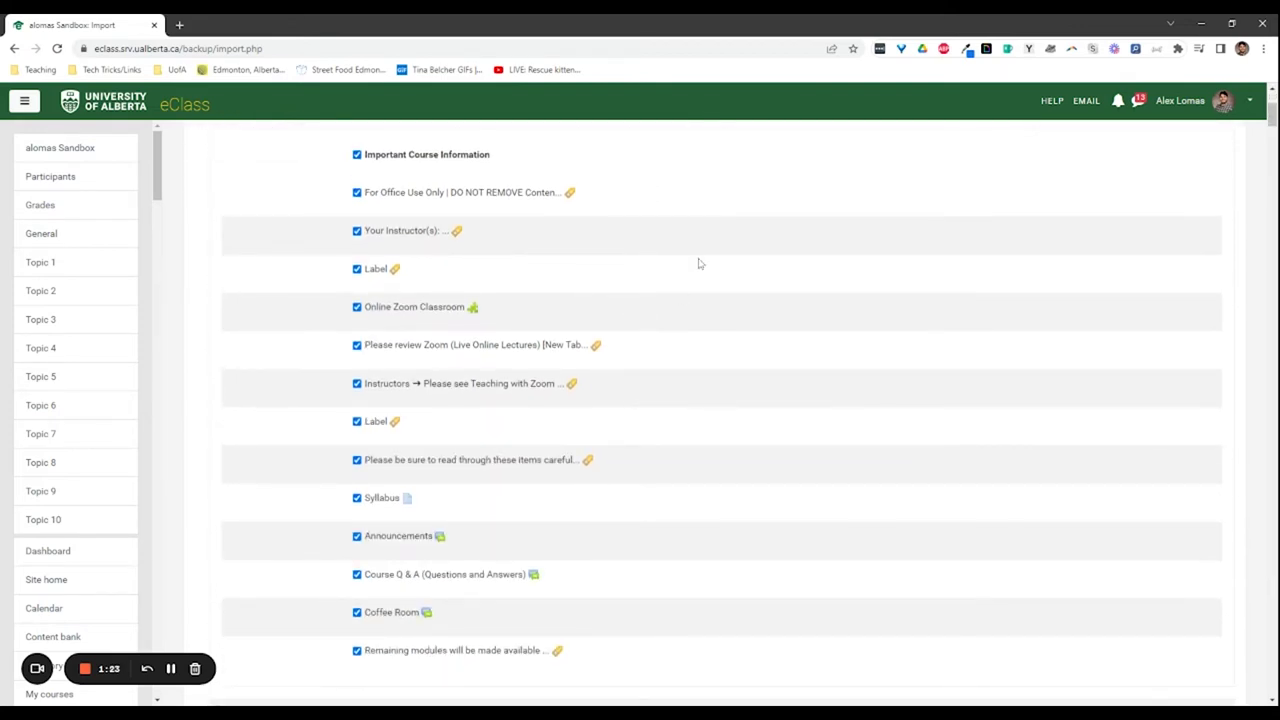
scroll(697, 263, "up", 2)
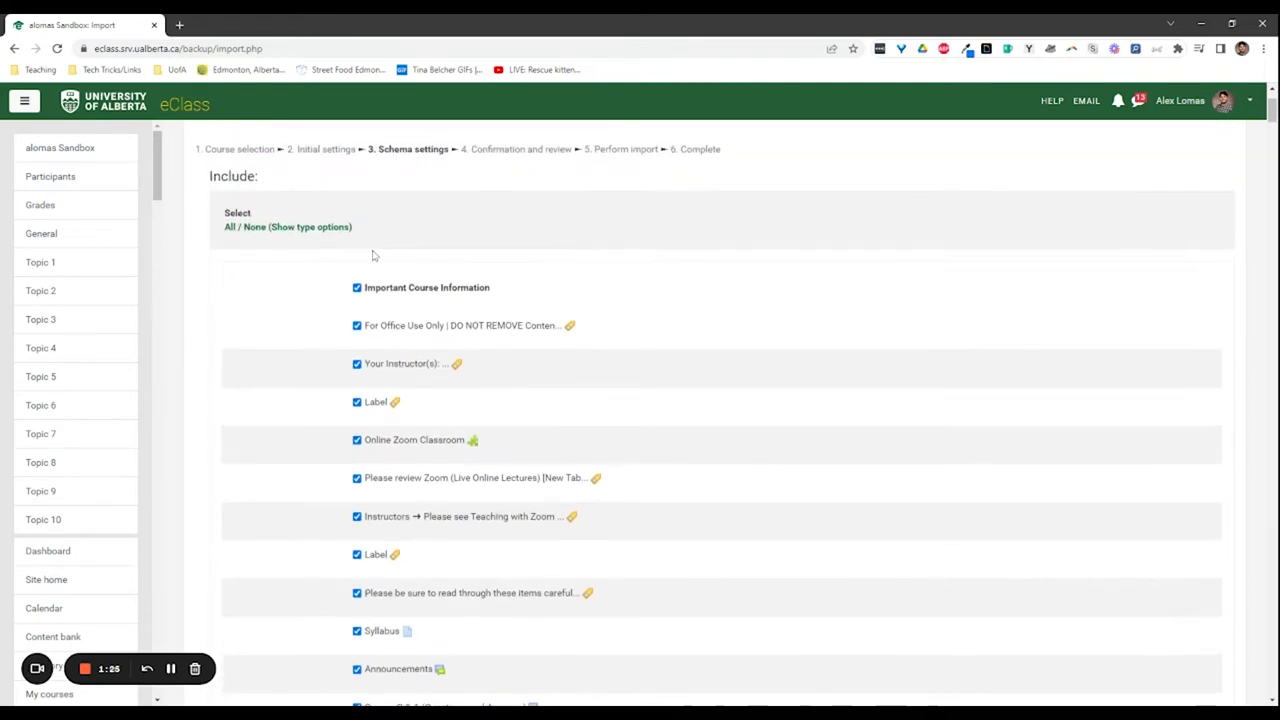
left_click(253, 227)
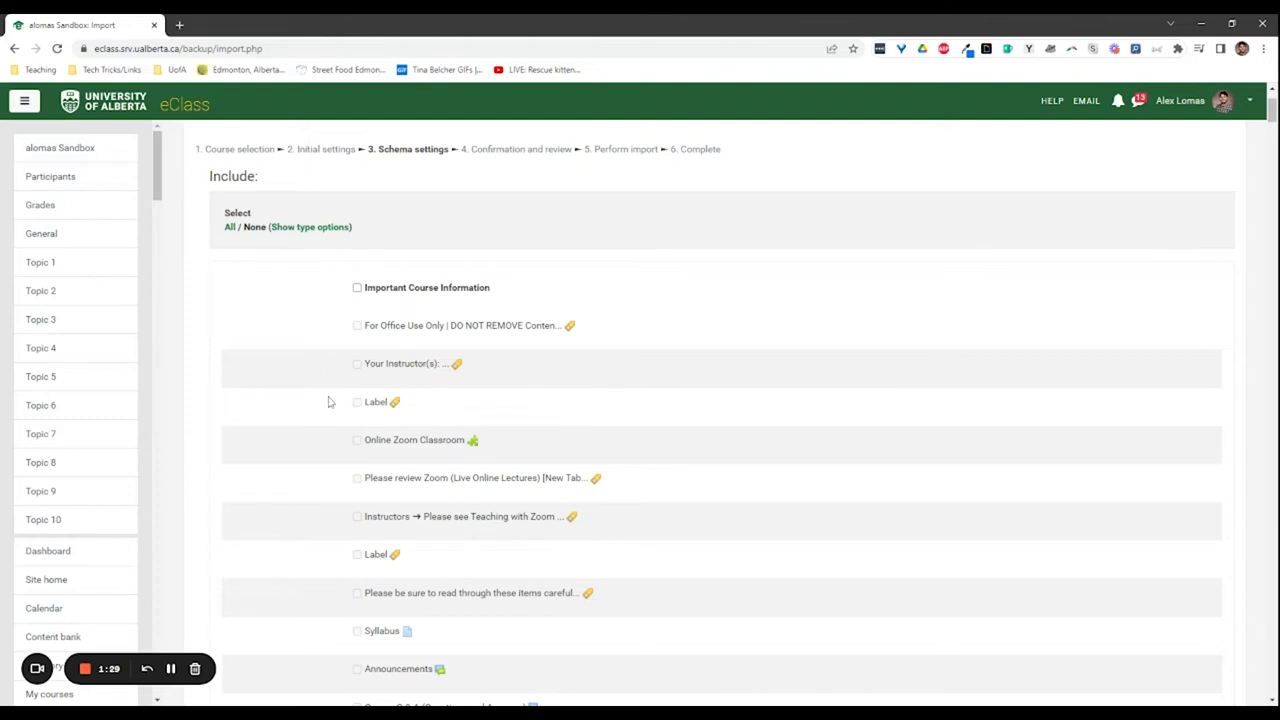
left_click(229, 228)
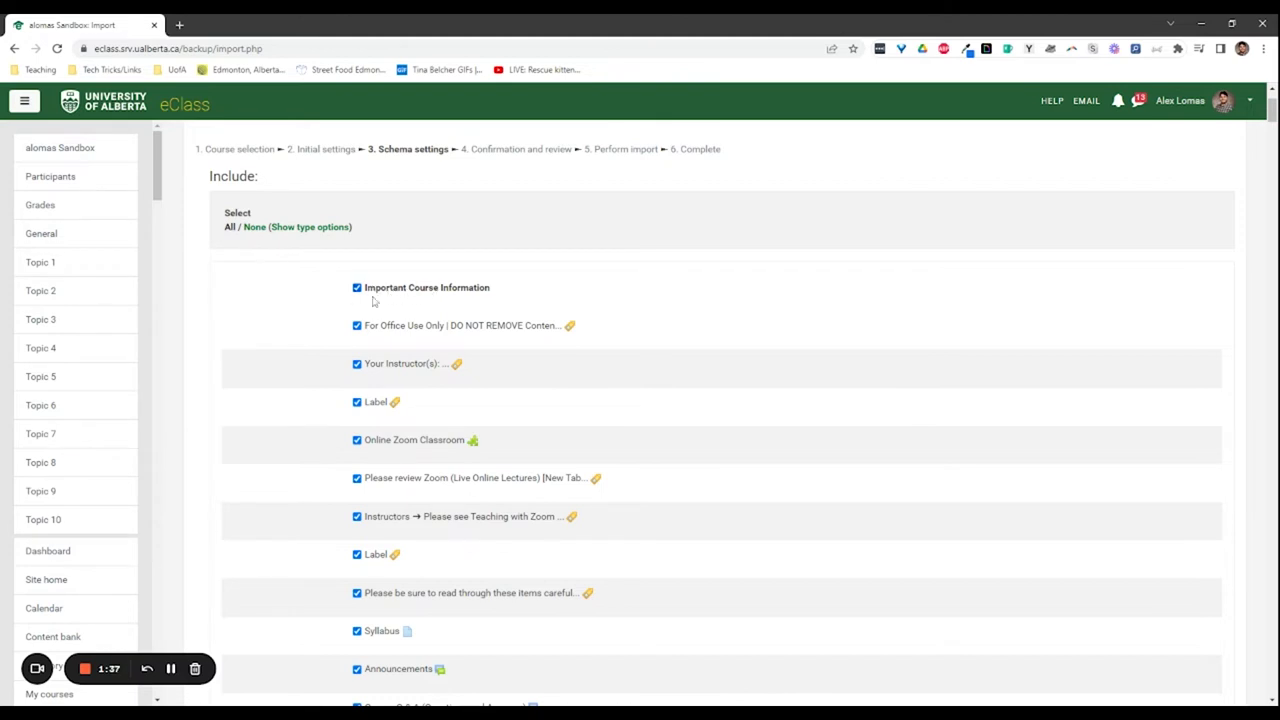
- Untick Discussions A–F and their grade items so they stay out of the import
scroll(325, 312, "down", 6)
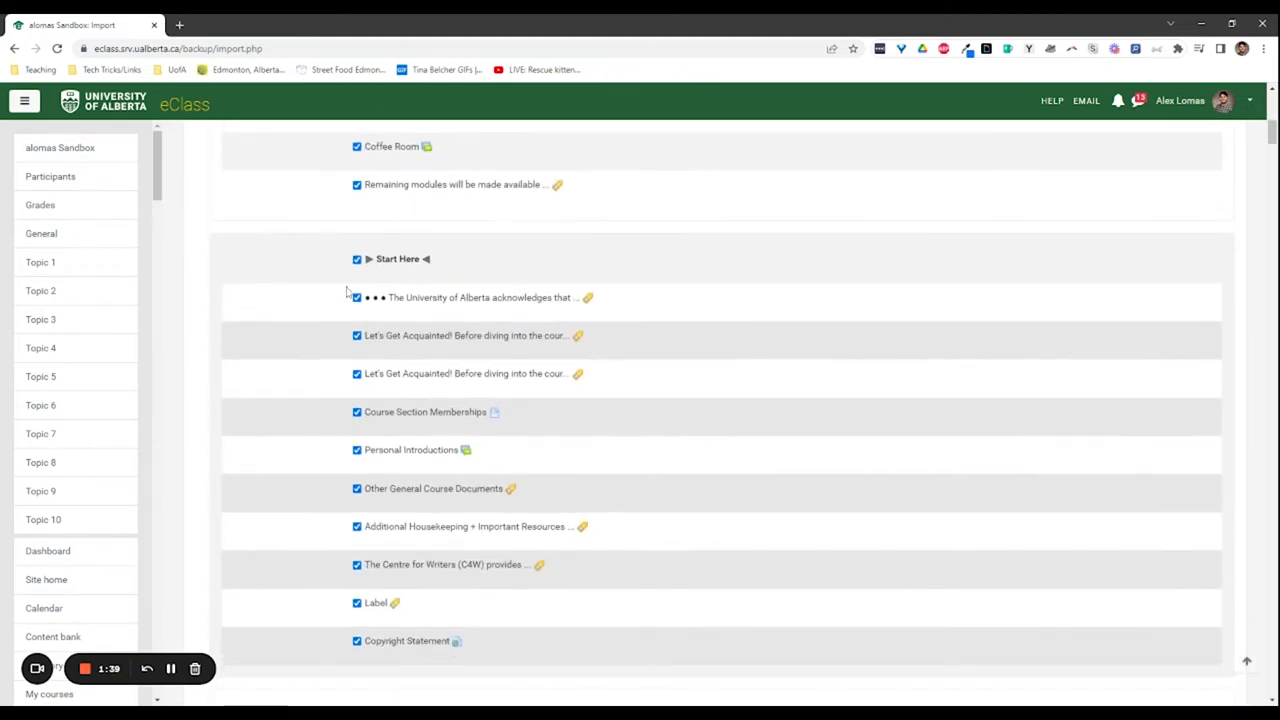
scroll(320, 303, "down", 5)
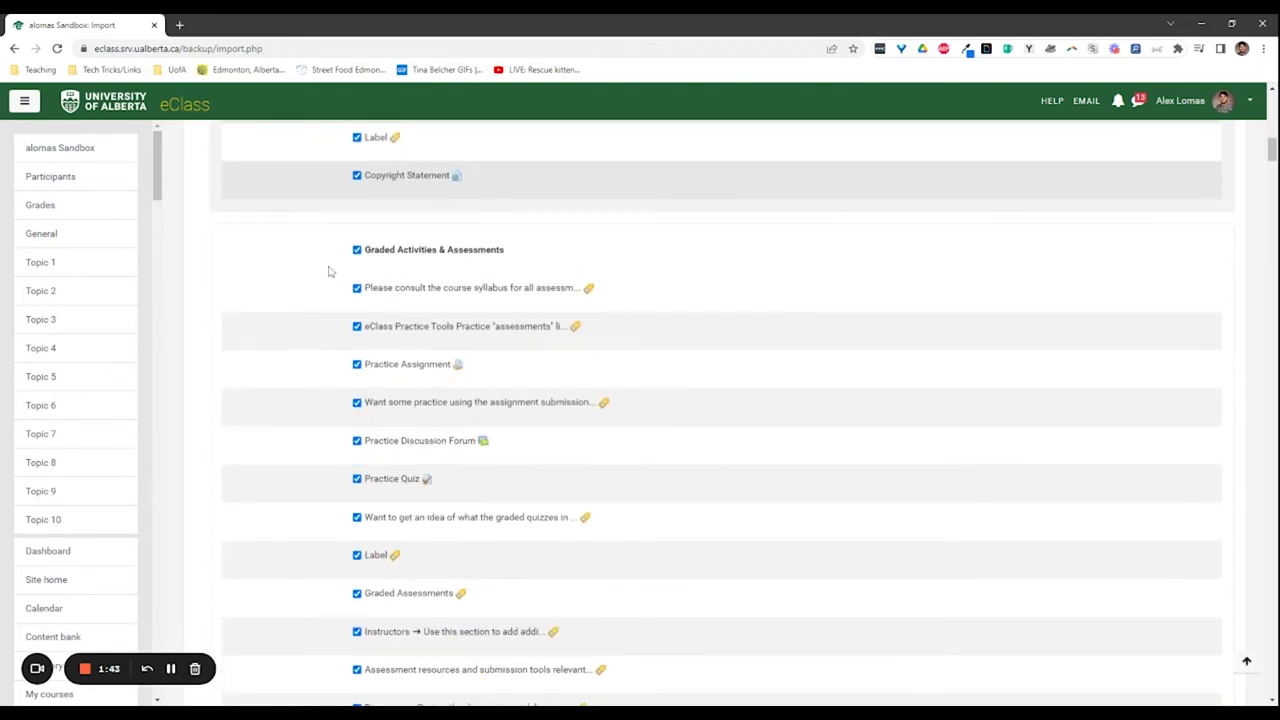
scroll(329, 271, "down", 5)
scroll(329, 271, "down", 1)
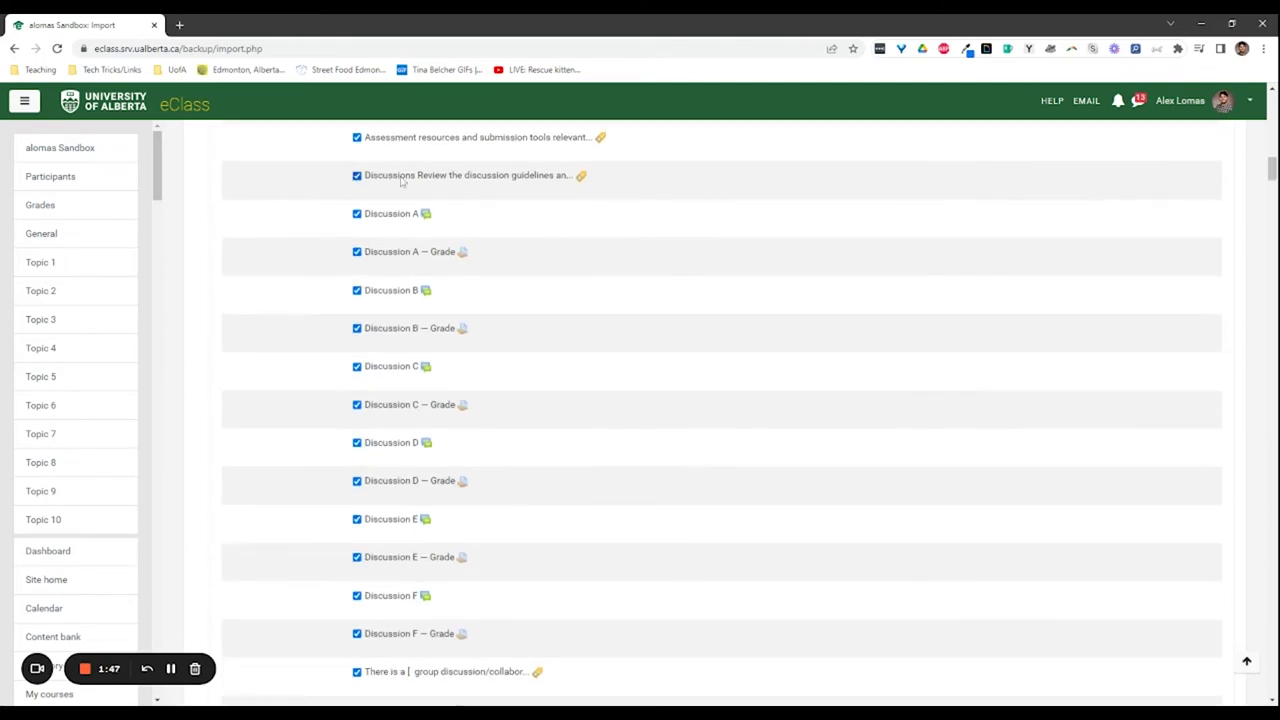
left_click(400, 214)
left_click(400, 253)
left_click(392, 295)
left_click(396, 332)
left_click(399, 372)
left_click(397, 408)
scroll(400, 400, "down", 4)
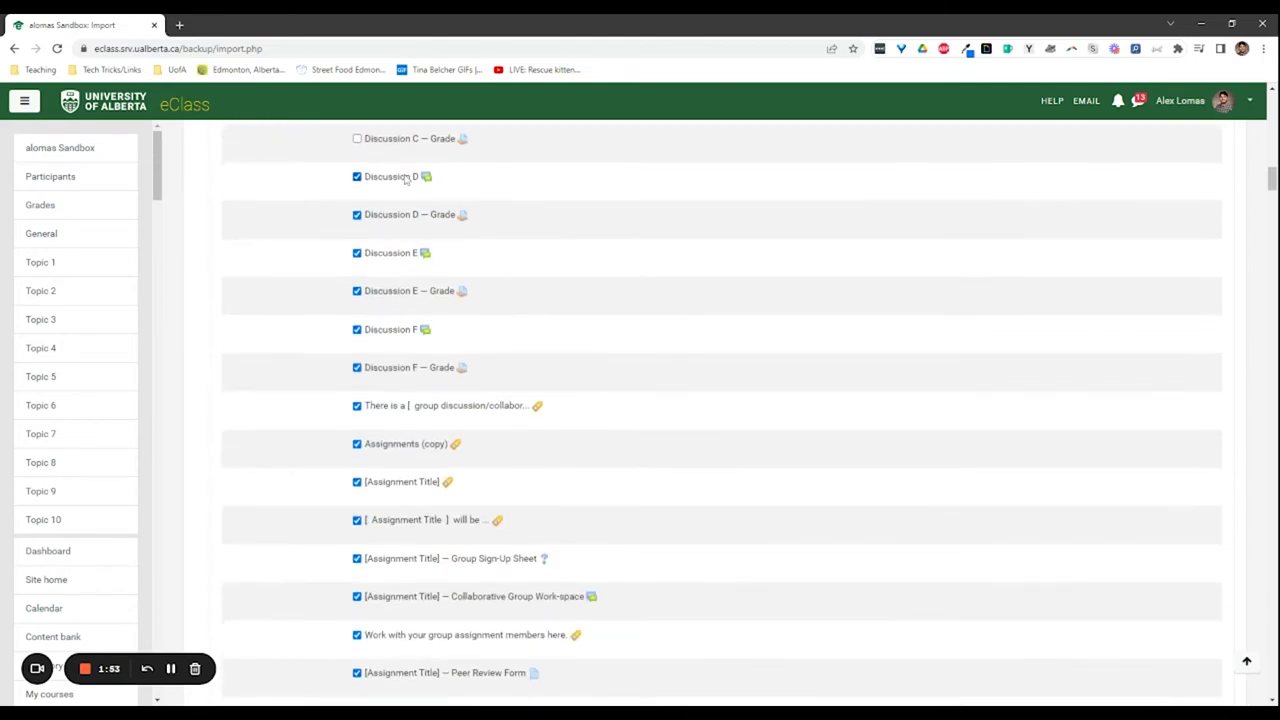
left_click(404, 216)
left_click(402, 254)
left_click(402, 292)
left_click(398, 329)
left_click(356, 370)
- Exclude the Pre-Class section and Modules 1–5 and 13, then advance to Confirmation and review
scroll(334, 328, "down", 10)
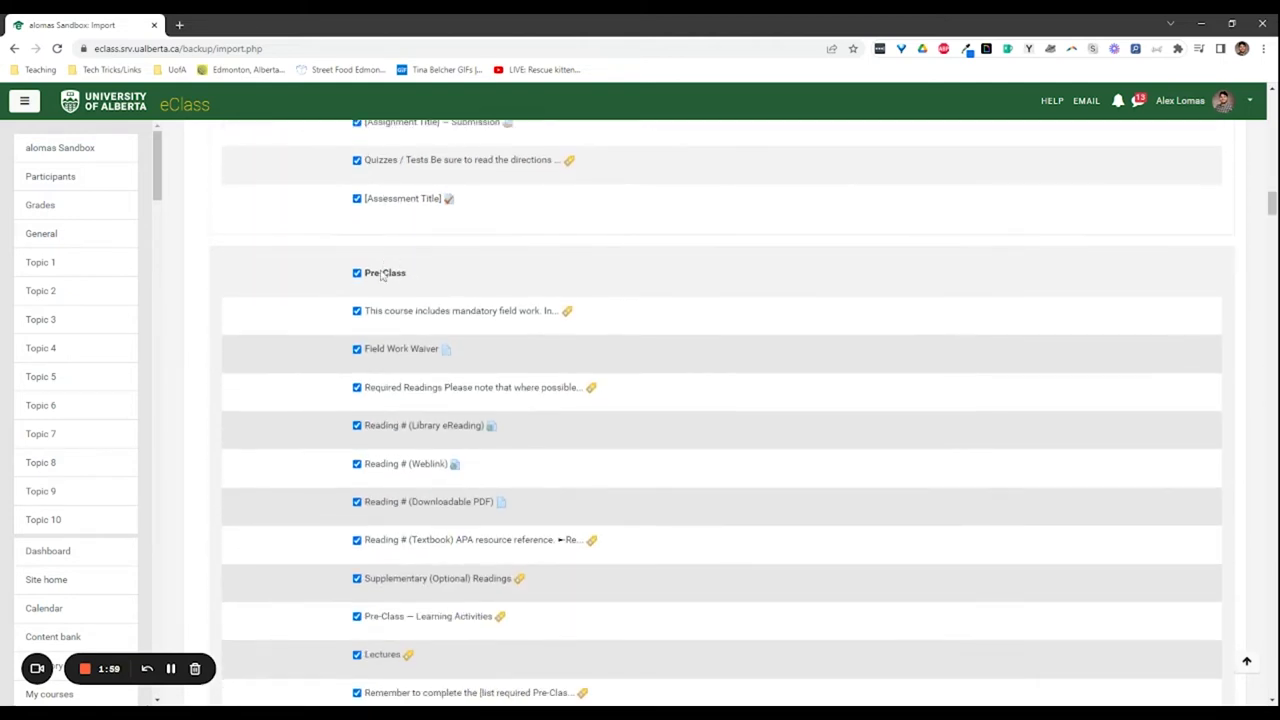
left_click(386, 276)
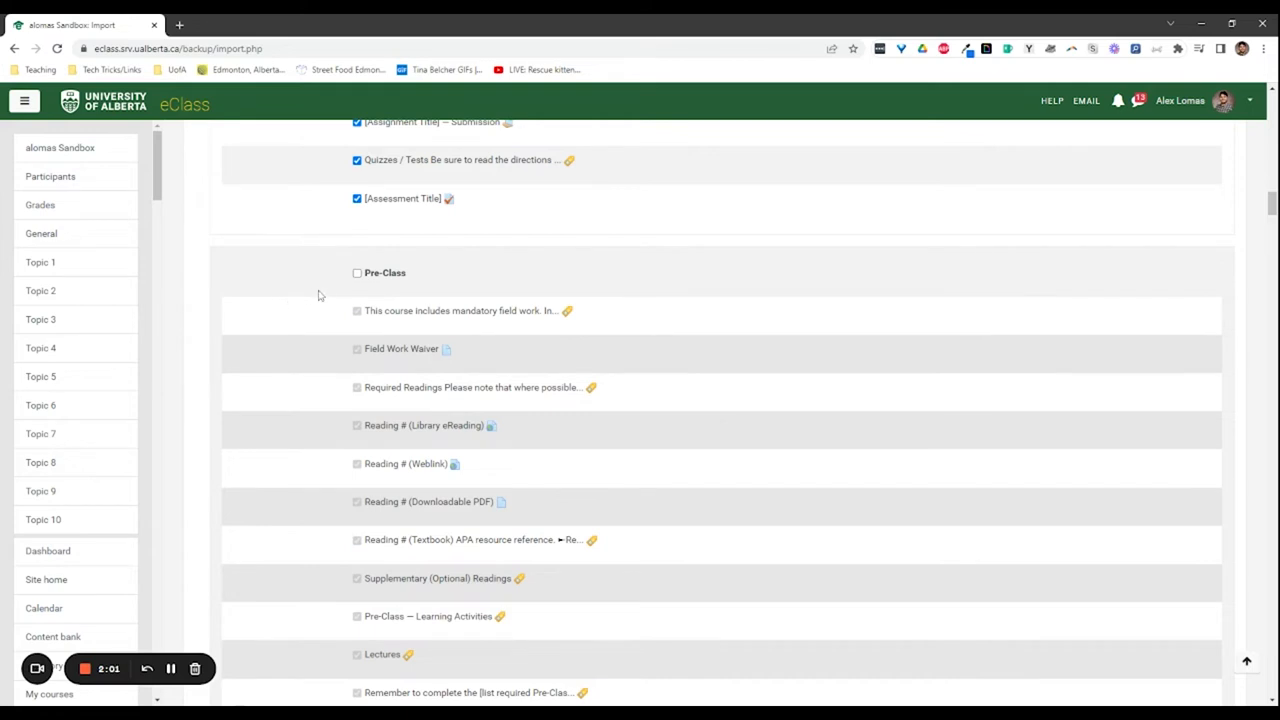
scroll(320, 295, "down", 5)
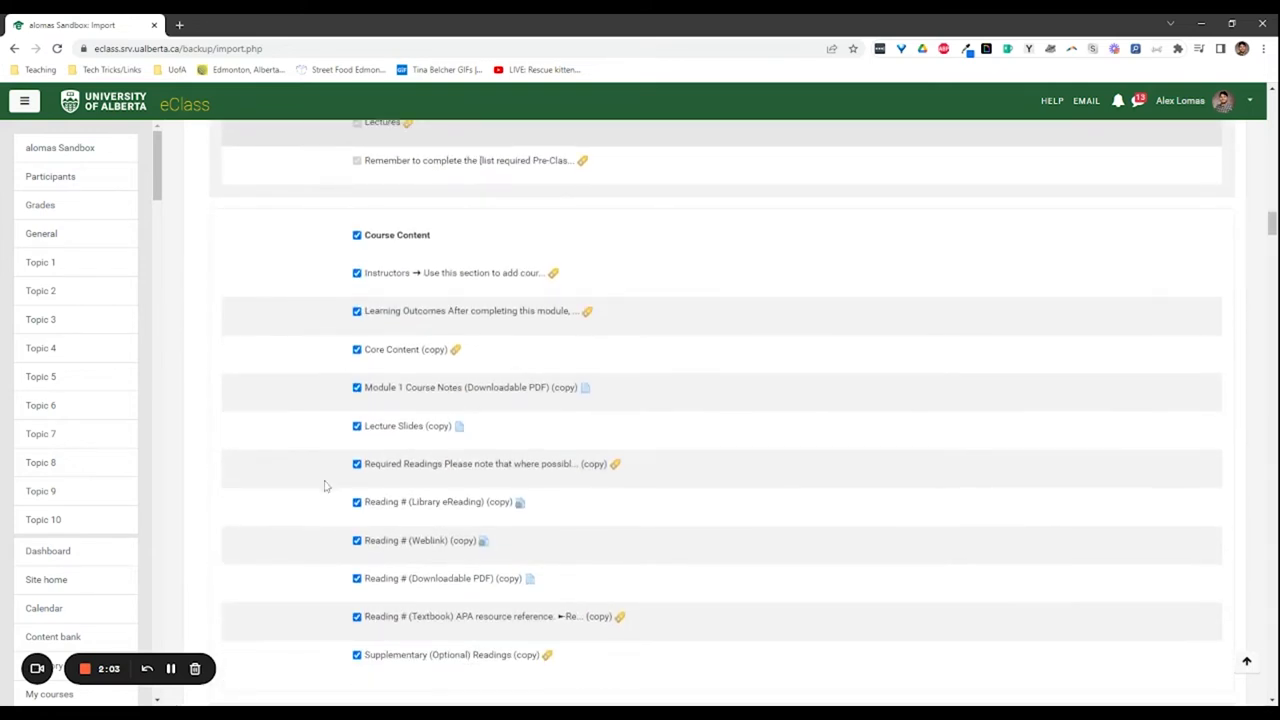
scroll(329, 297, "down", 5)
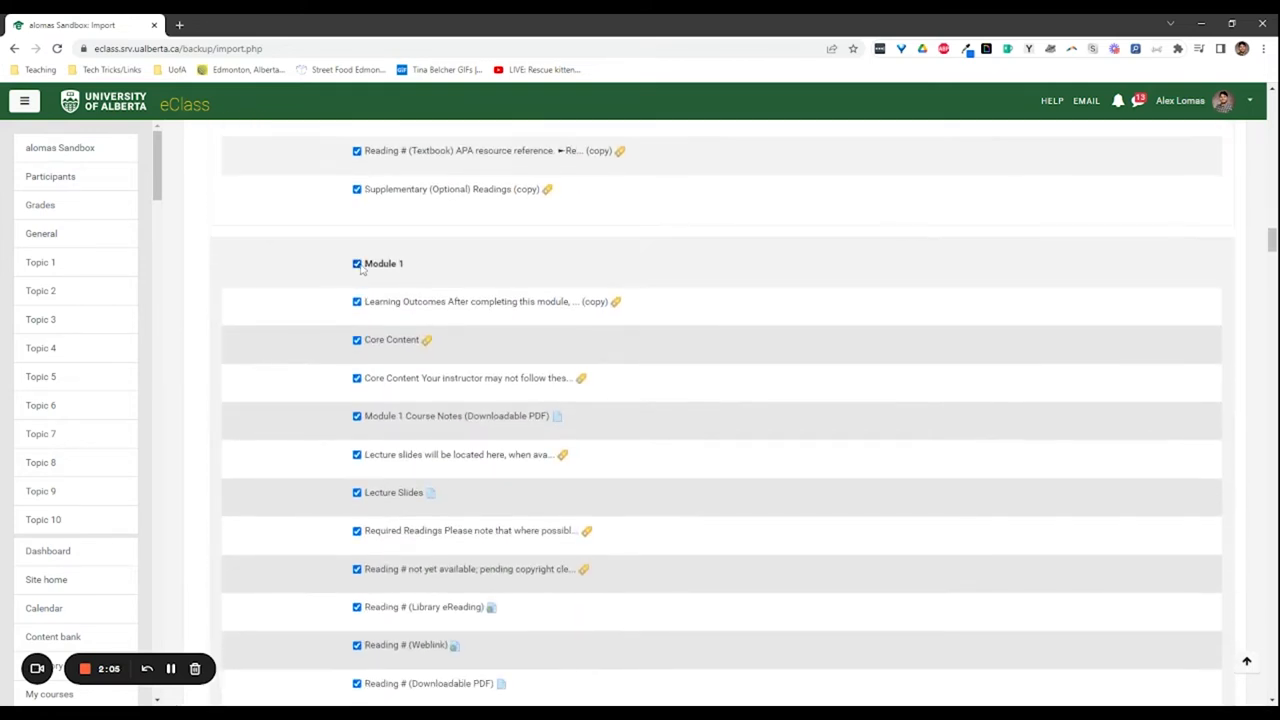
left_click(362, 269)
scroll(334, 318, "down", 7)
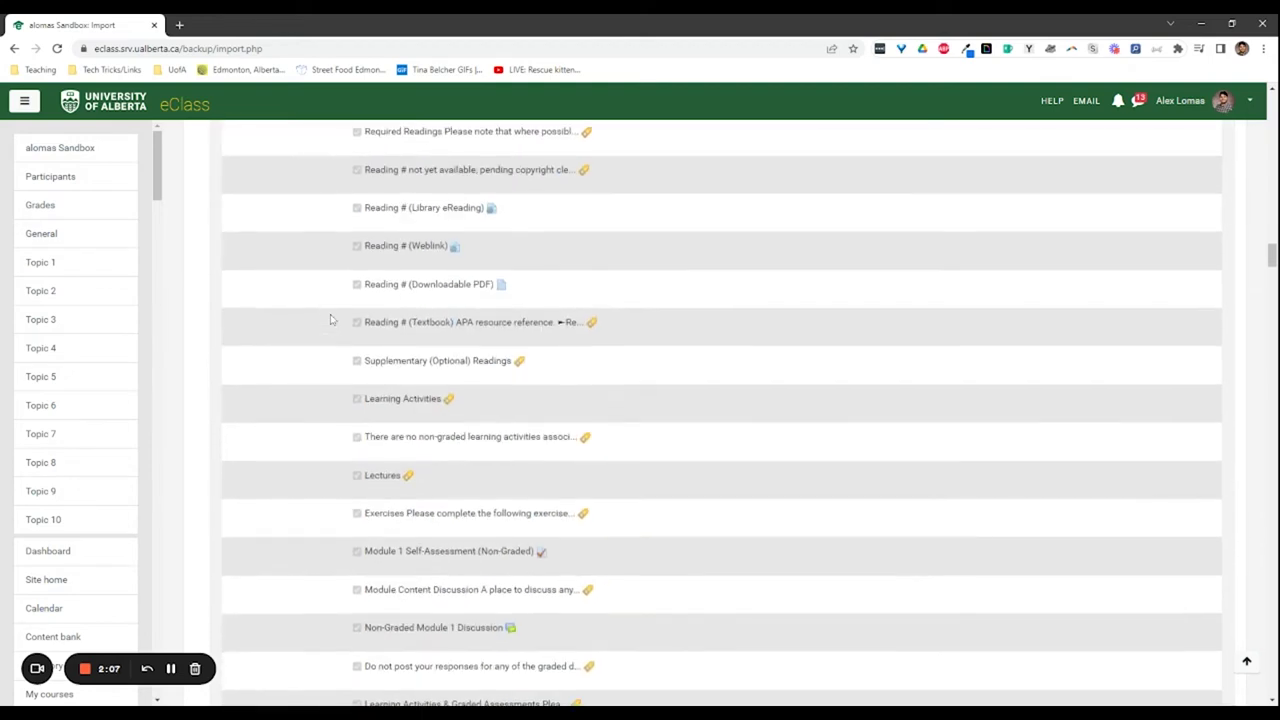
scroll(332, 316, "down", 2)
left_click(358, 247)
scroll(310, 372, "down", 7)
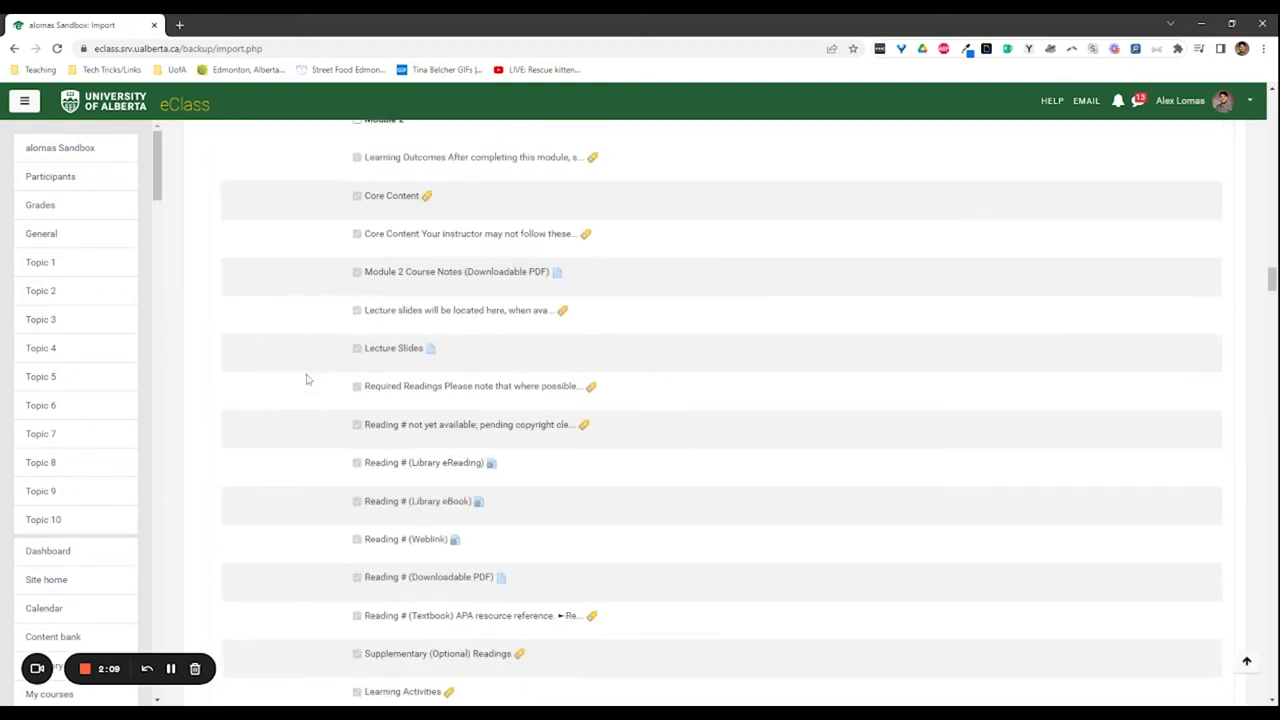
left_click(357, 267)
scroll(366, 280, "down", 11)
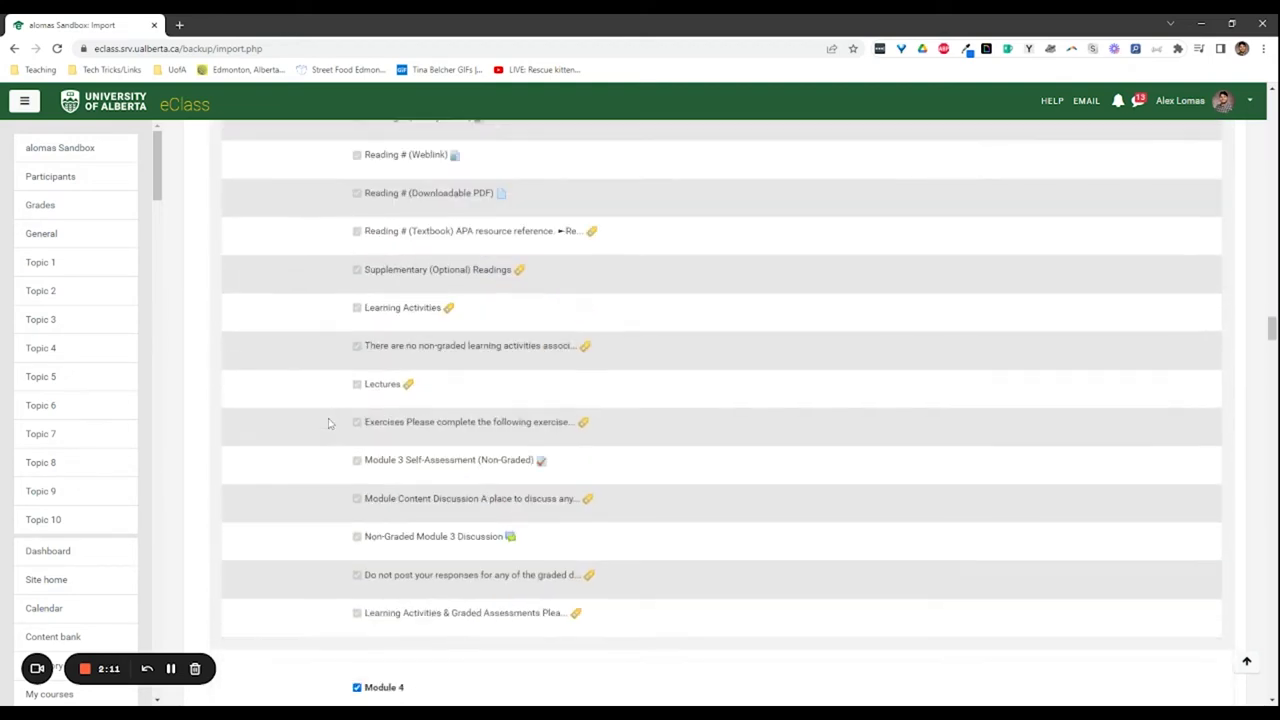
left_click(390, 222)
scroll(317, 374, "down", 11)
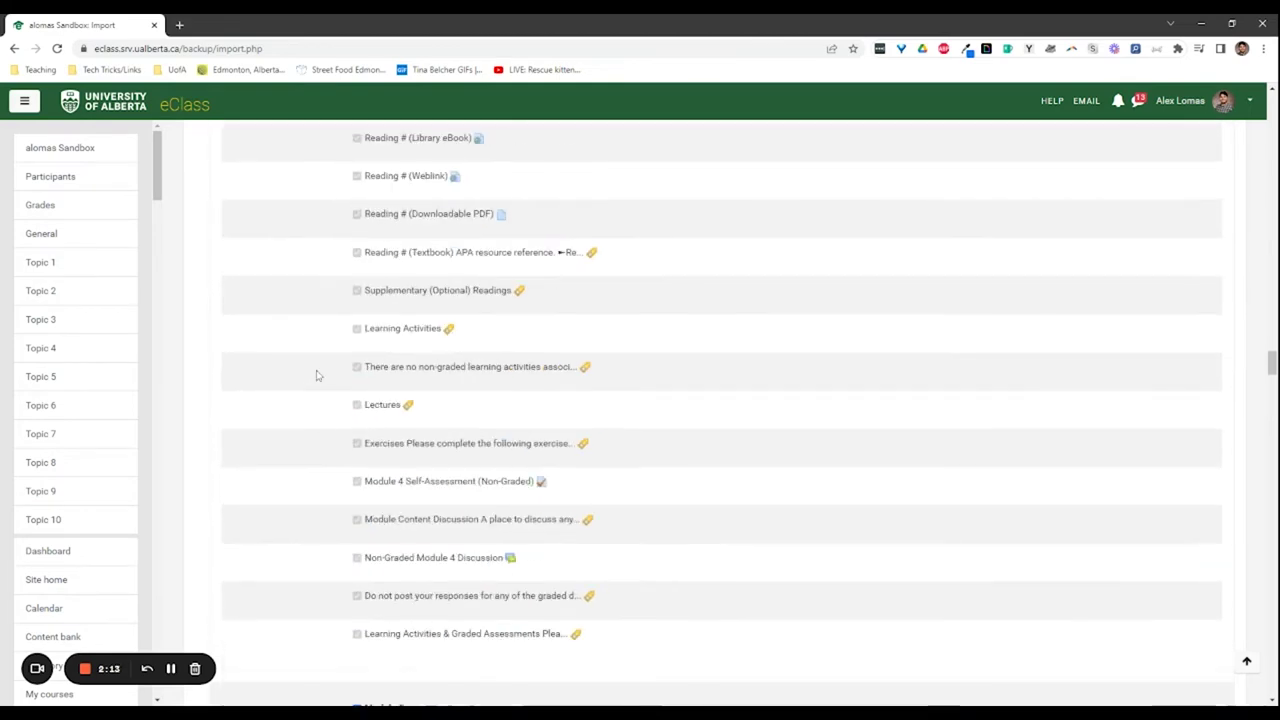
left_click(357, 242)
scroll(309, 369, "down", 1)
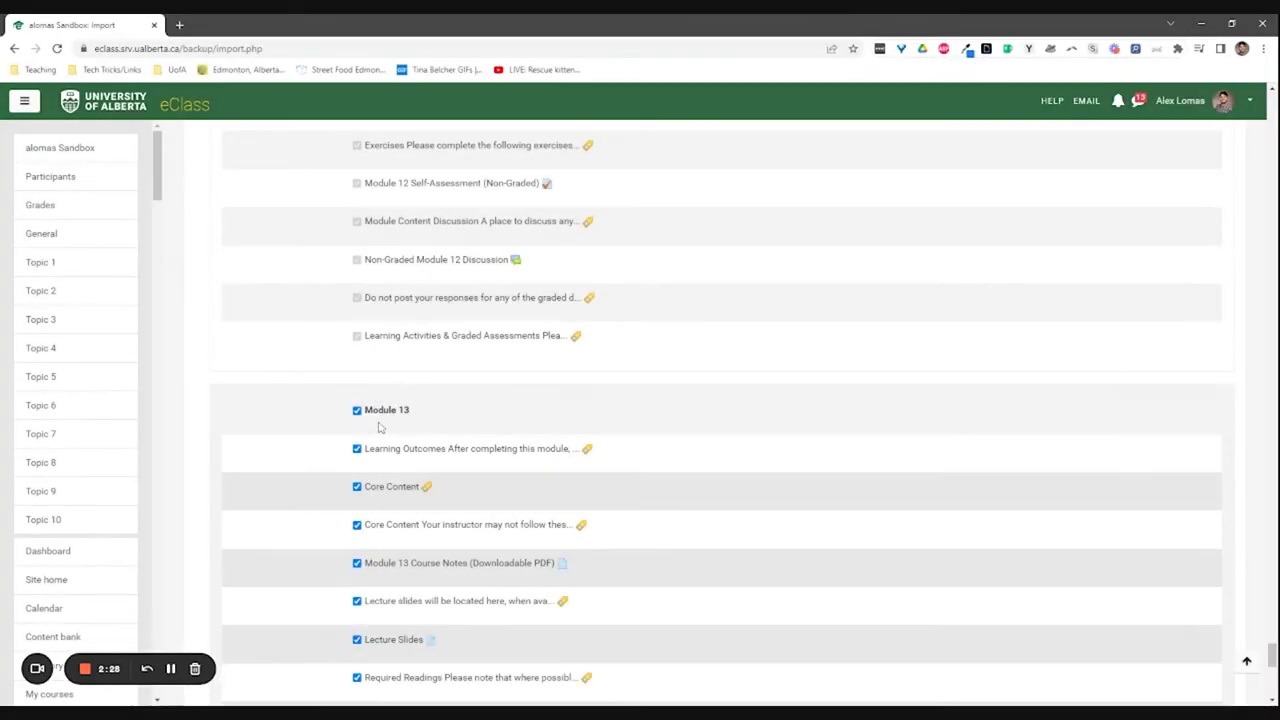
left_click(357, 411)
scroll(694, 417, "down", 8)
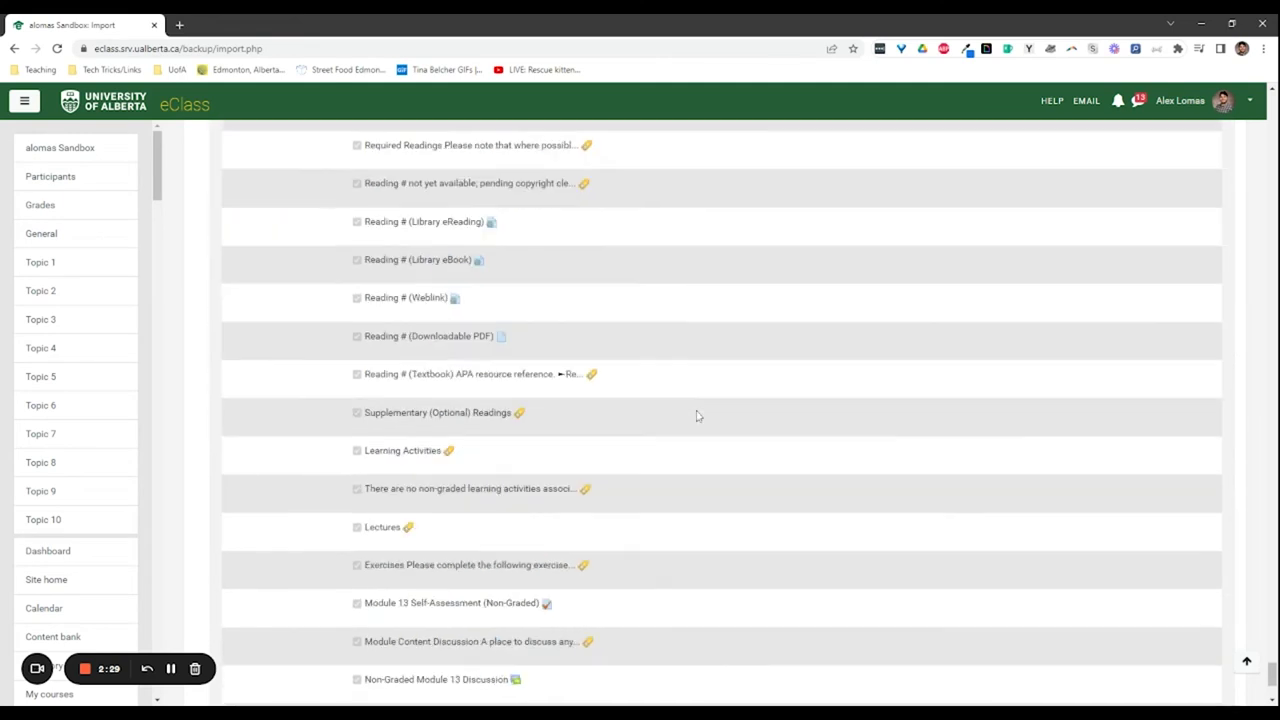
left_click(617, 602)
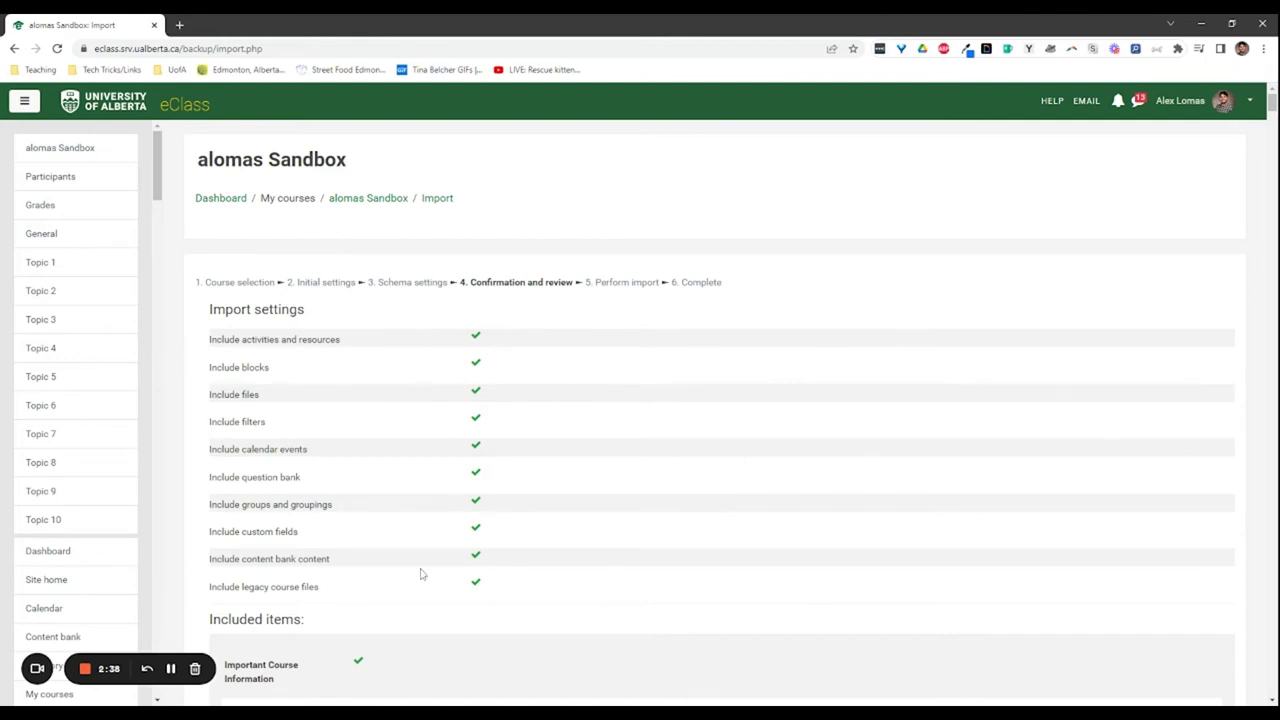
- Review the summary of included and excluded items, then run Perform import
scroll(429, 400, "down", 20)
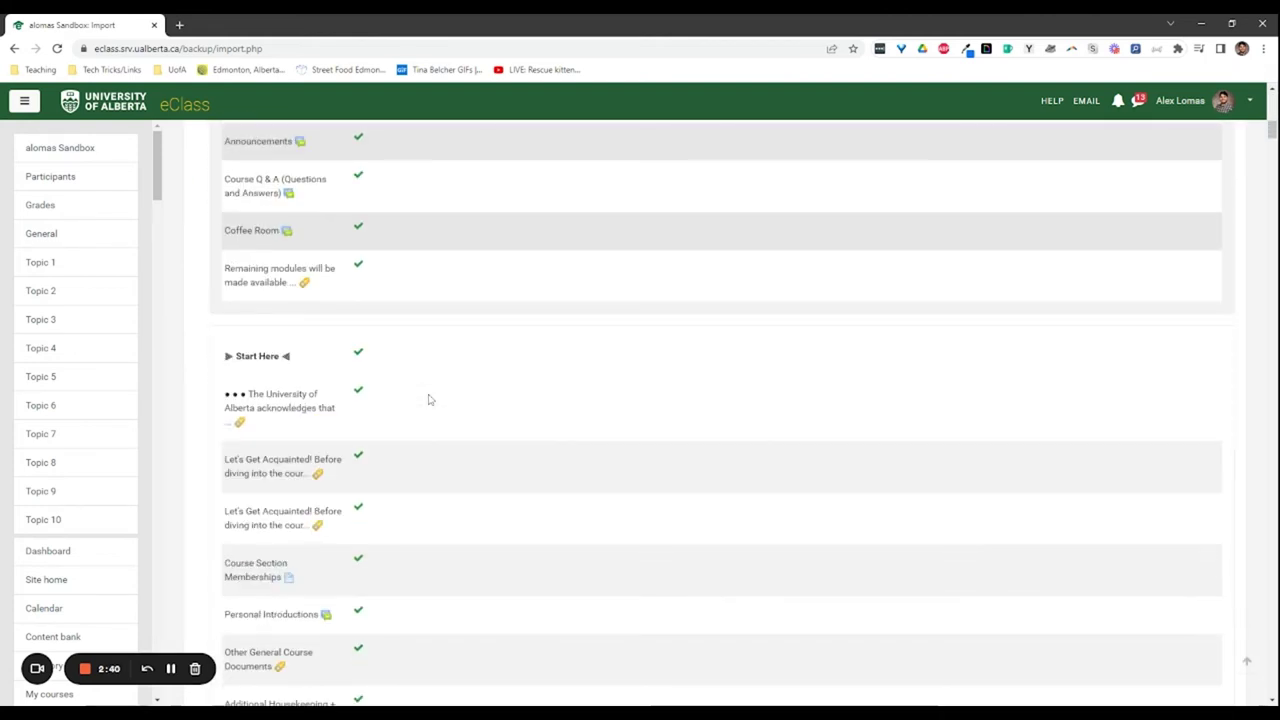
scroll(440, 394, "down", 5)
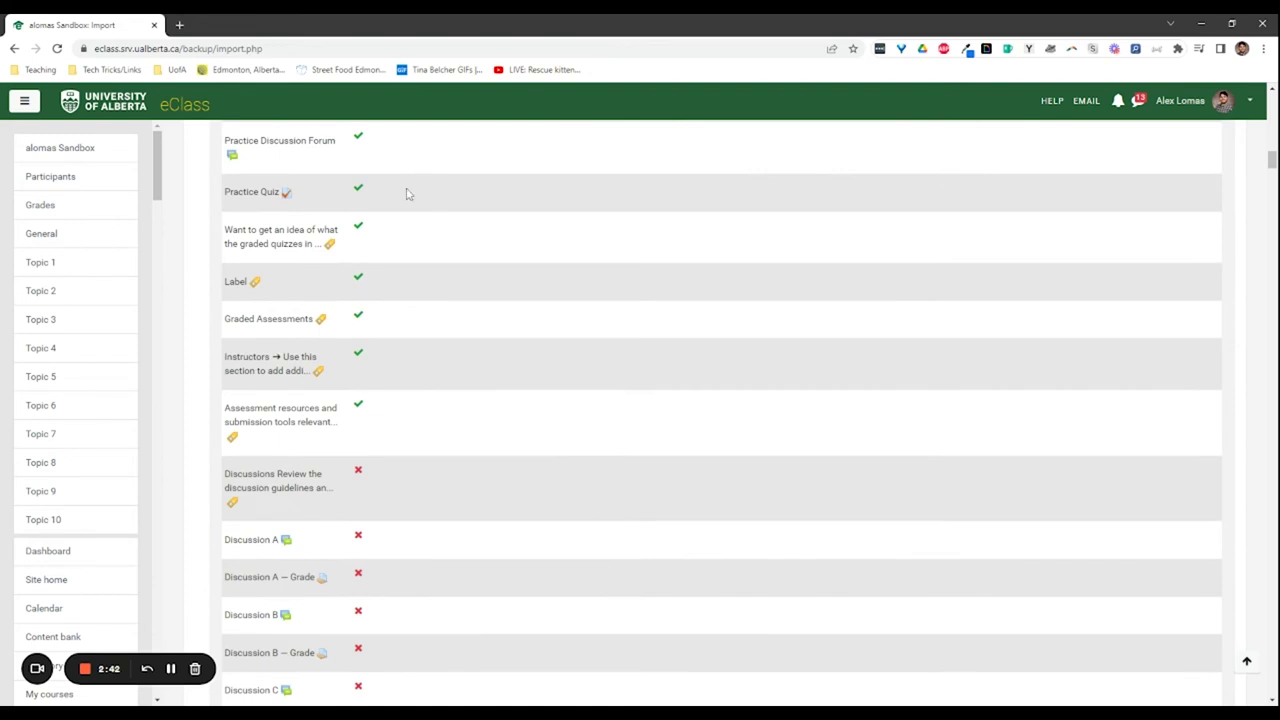
scroll(400, 390, "down", 3)
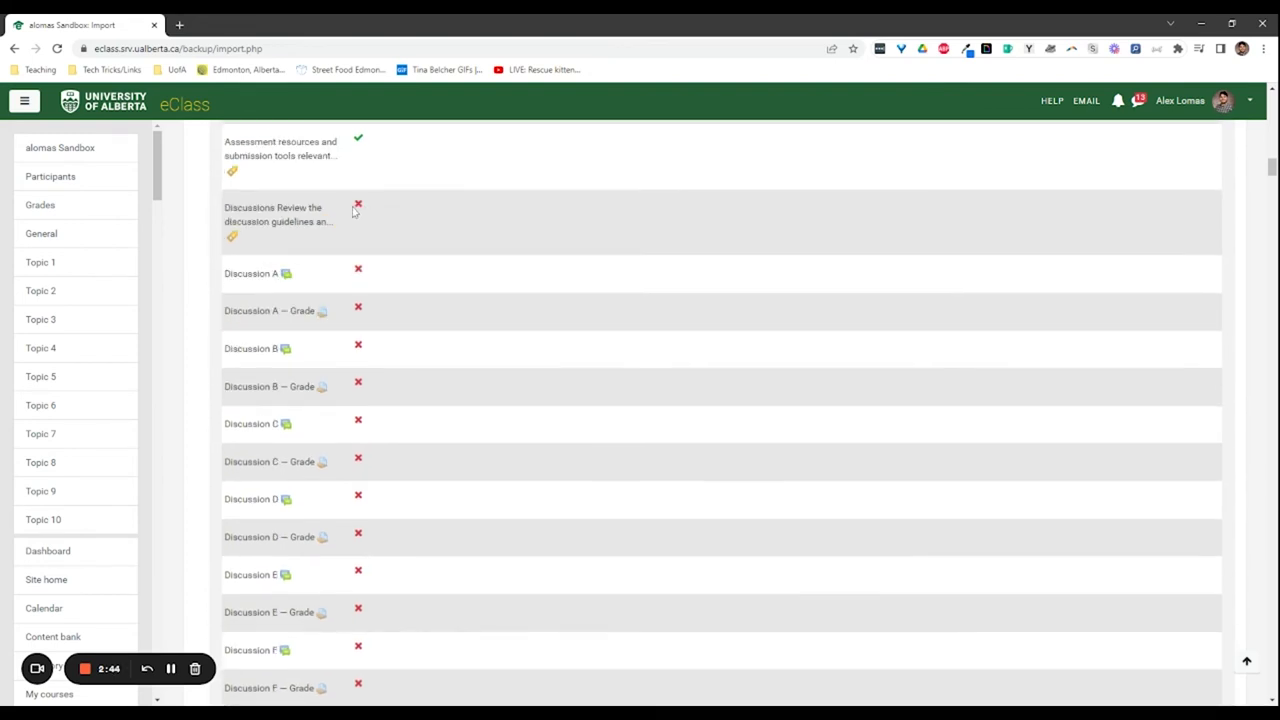
scroll(440, 228, "down", 15)
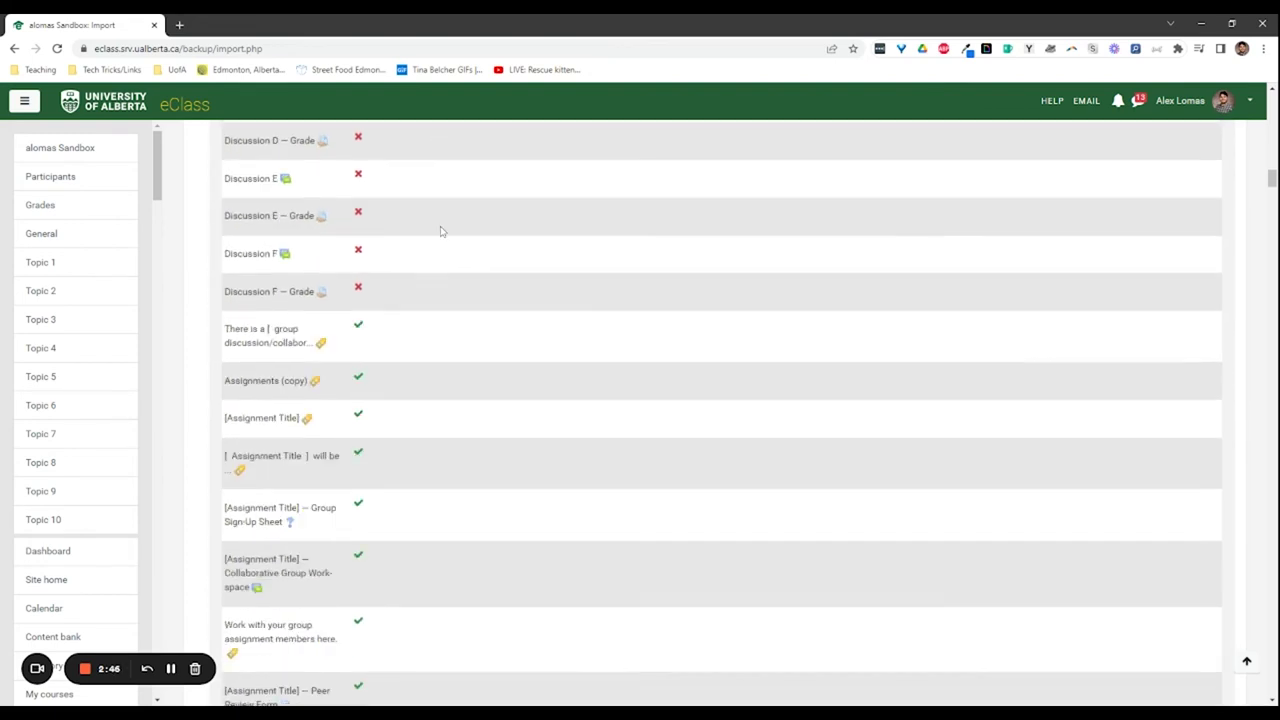
scroll(440, 227, "down", 20)
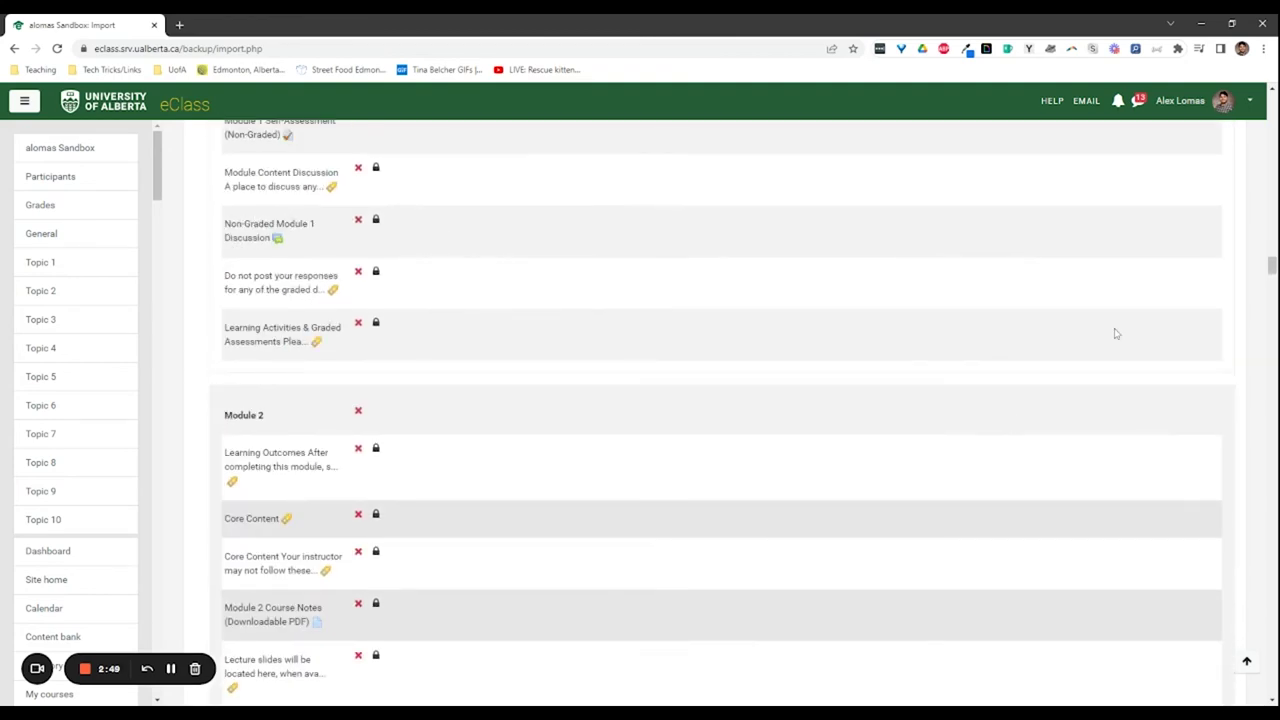
left_click_drag(1271, 265, 1271, 686)
left_click(644, 587)
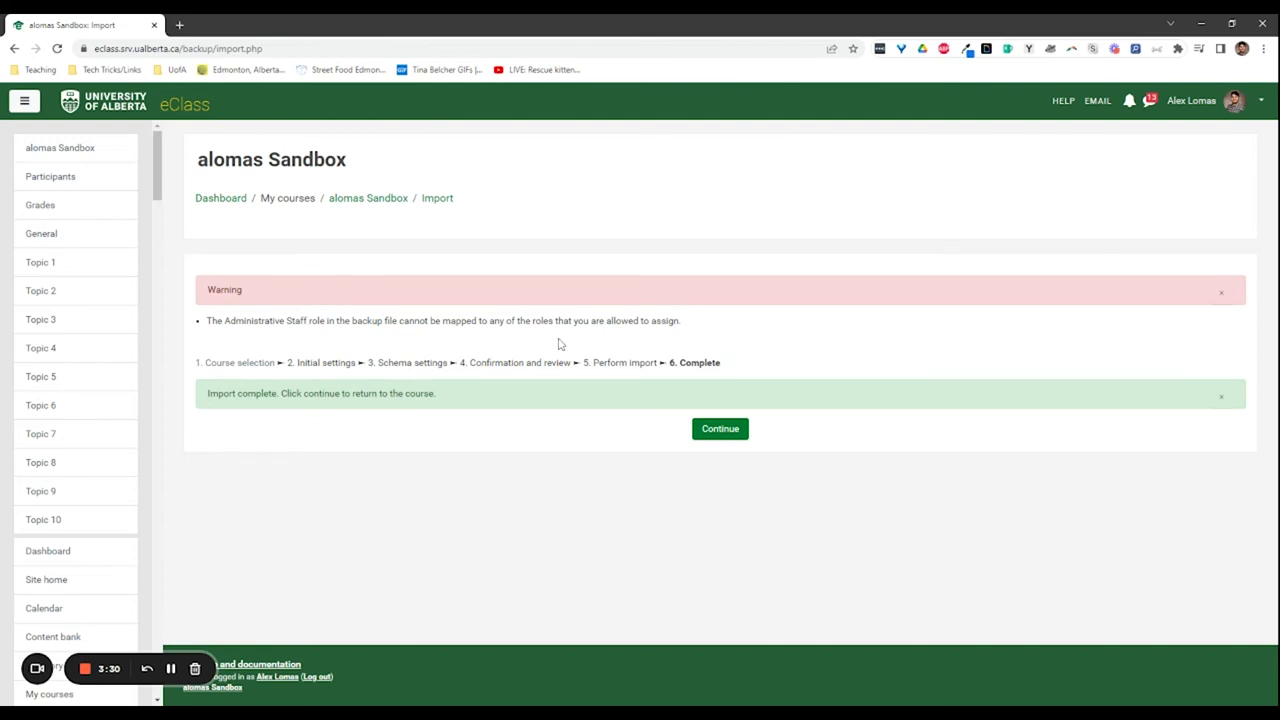
- Continue from the Import complete page back to the alomas Sandbox course
left_click(731, 433)
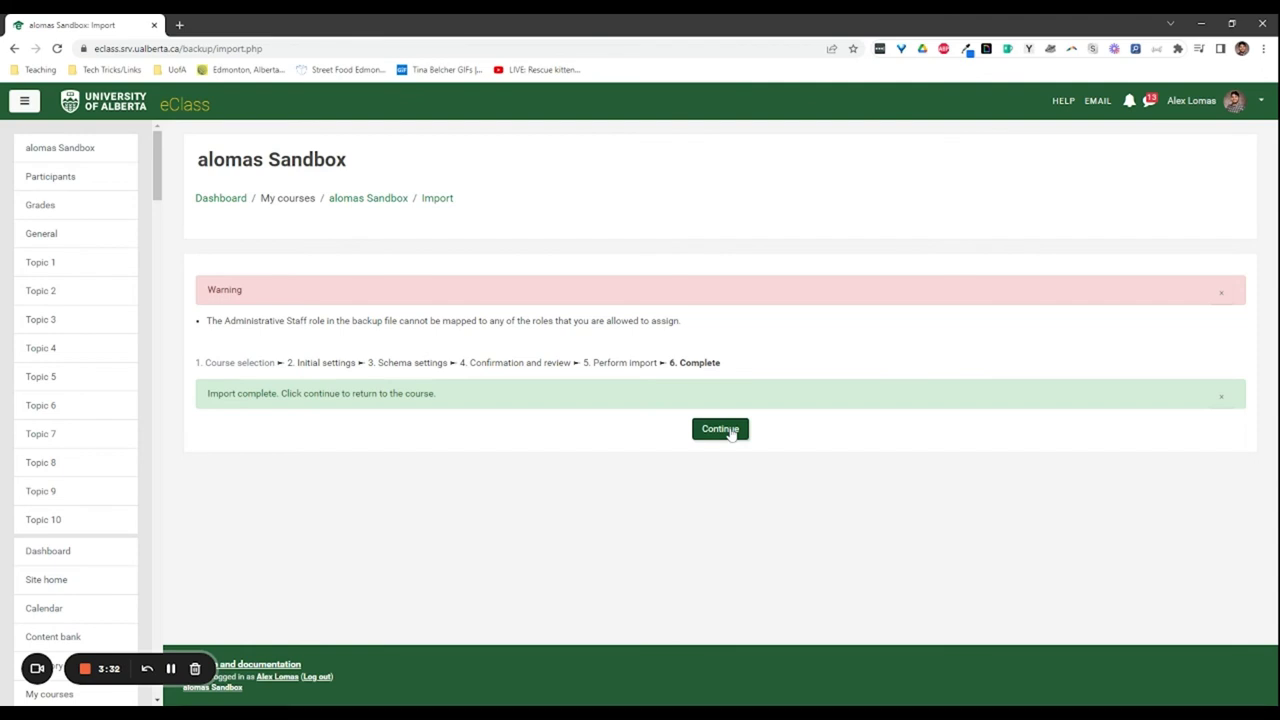
left_click(731, 433)
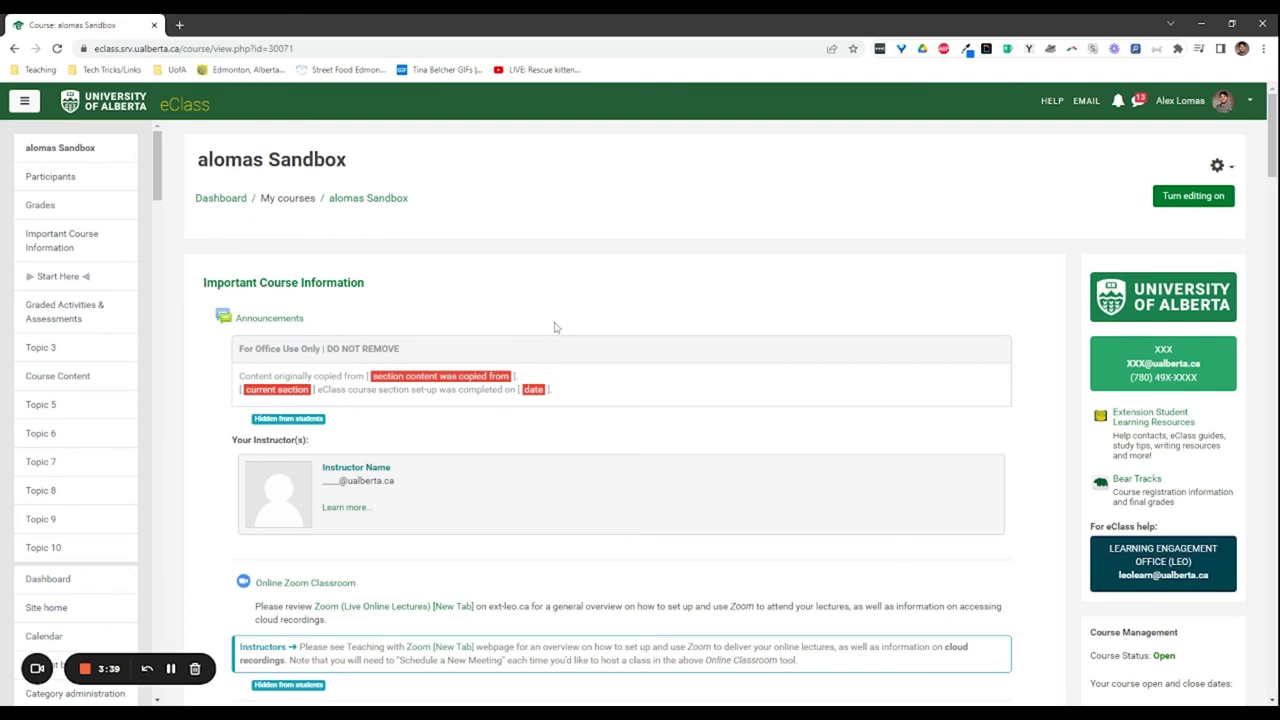
- Review the imported Graded Activities & Assessments, Course Content and Topics 5–10 sections
scroll(555, 327, "down", 10)
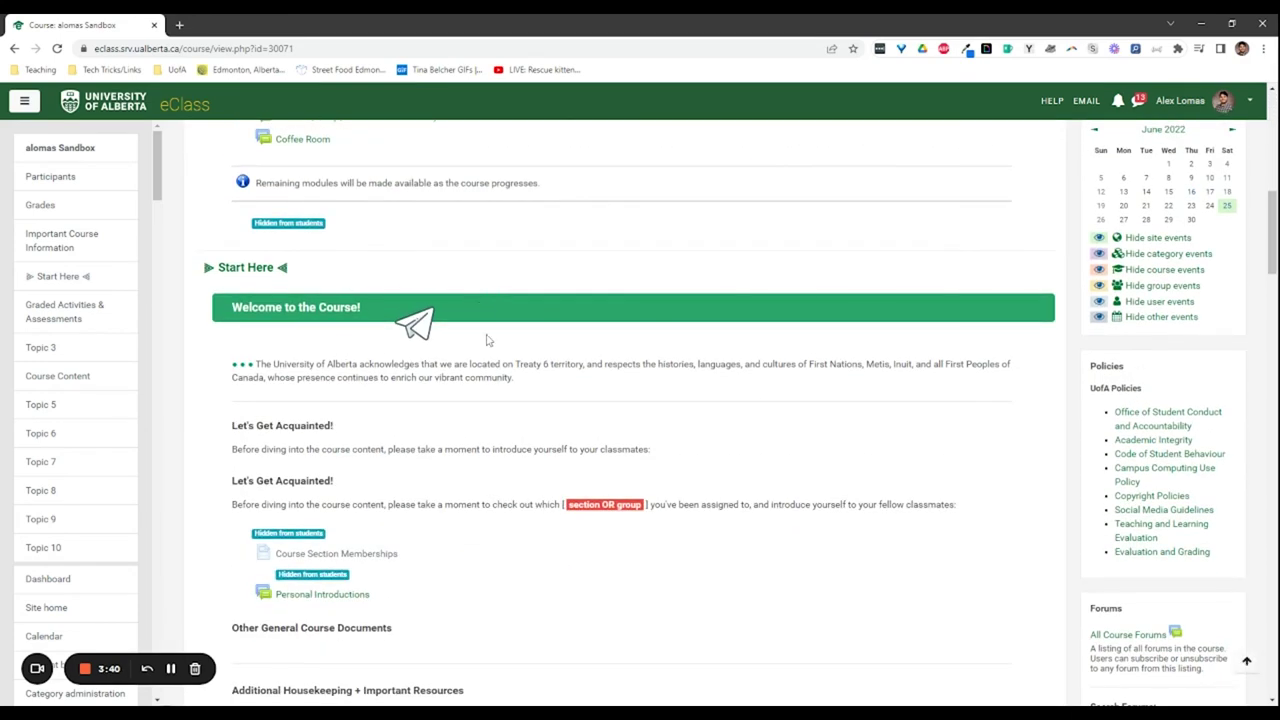
scroll(380, 310, "down", 12)
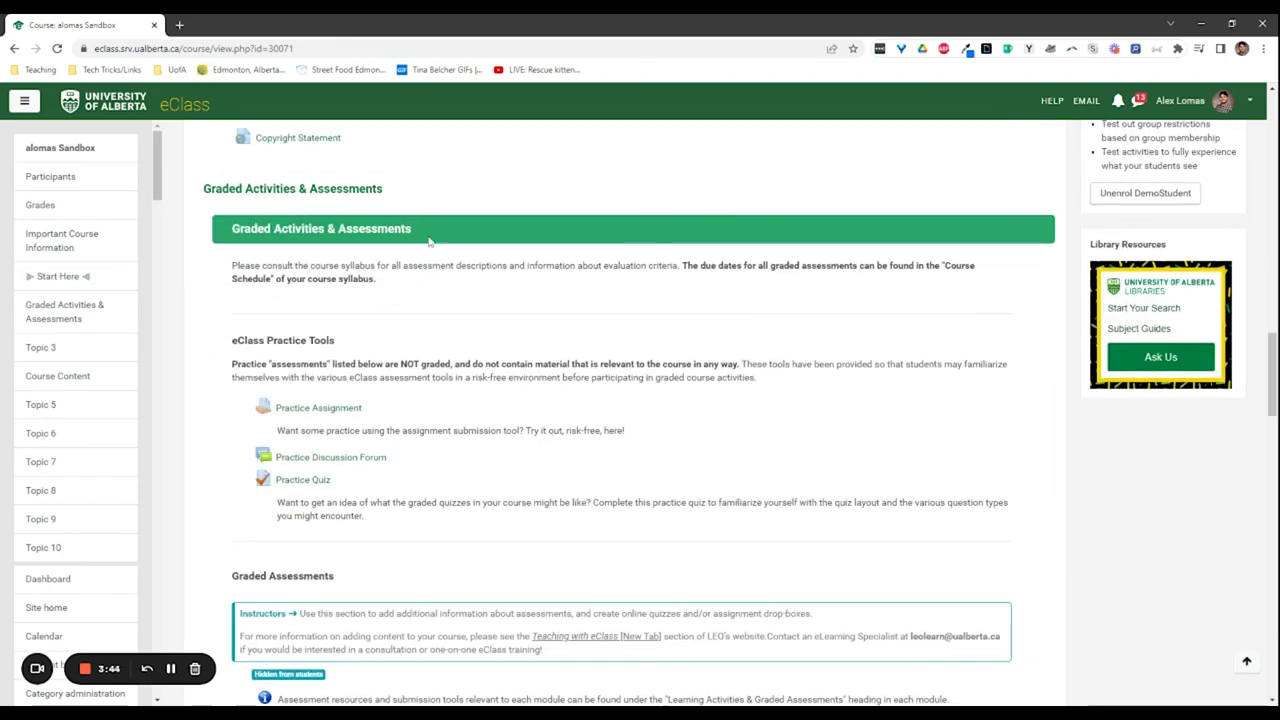
scroll(430, 246, "down", 9)
scroll(430, 246, "down", 9)
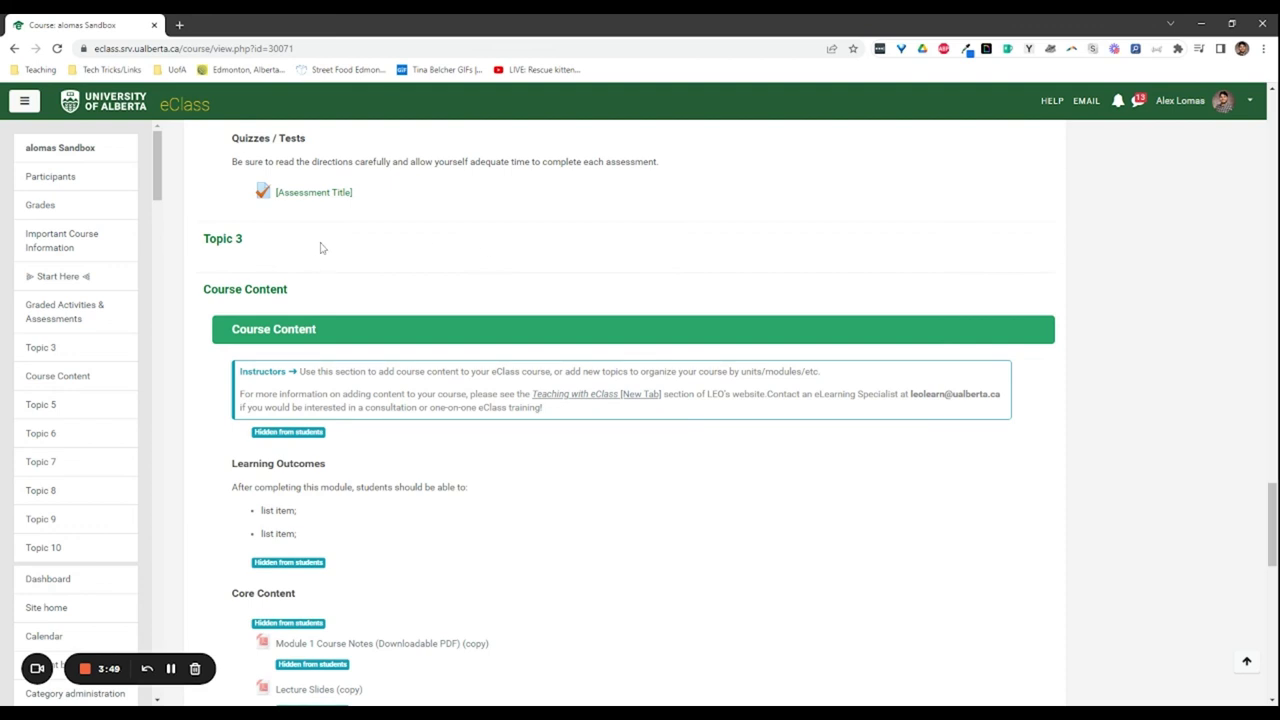
scroll(183, 270, "down", 4)
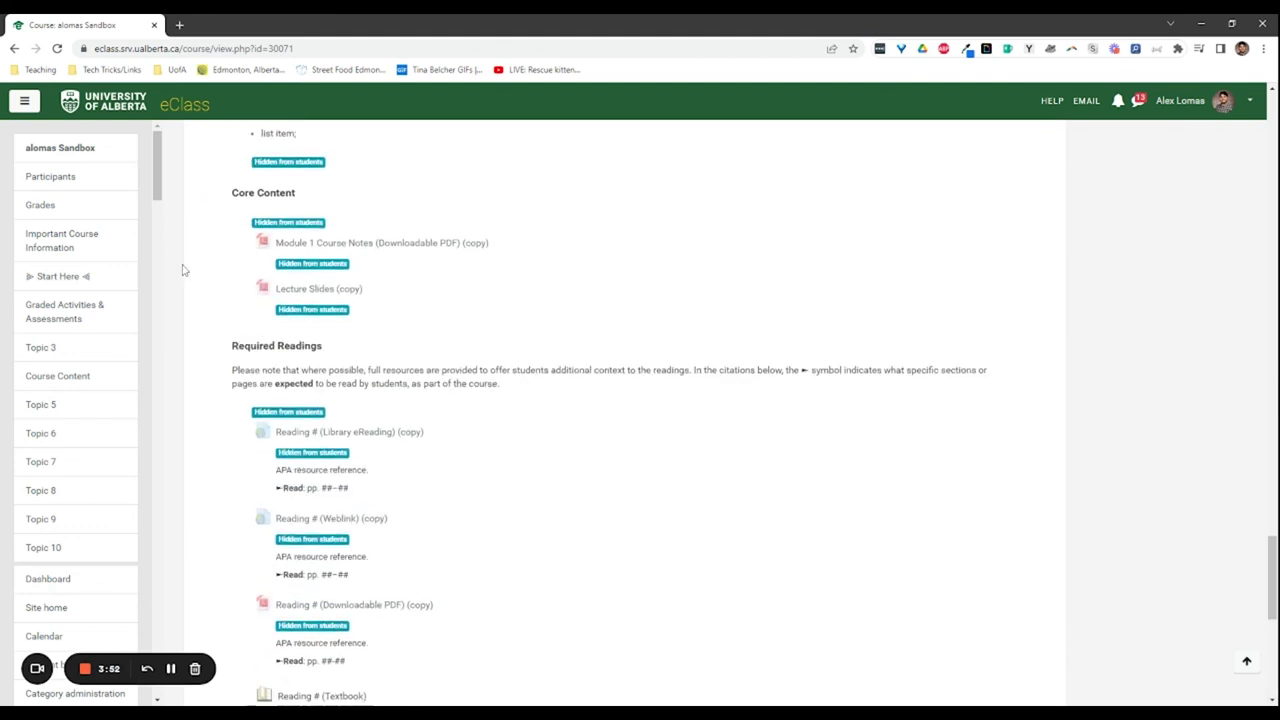
scroll(183, 270, "down", 5)
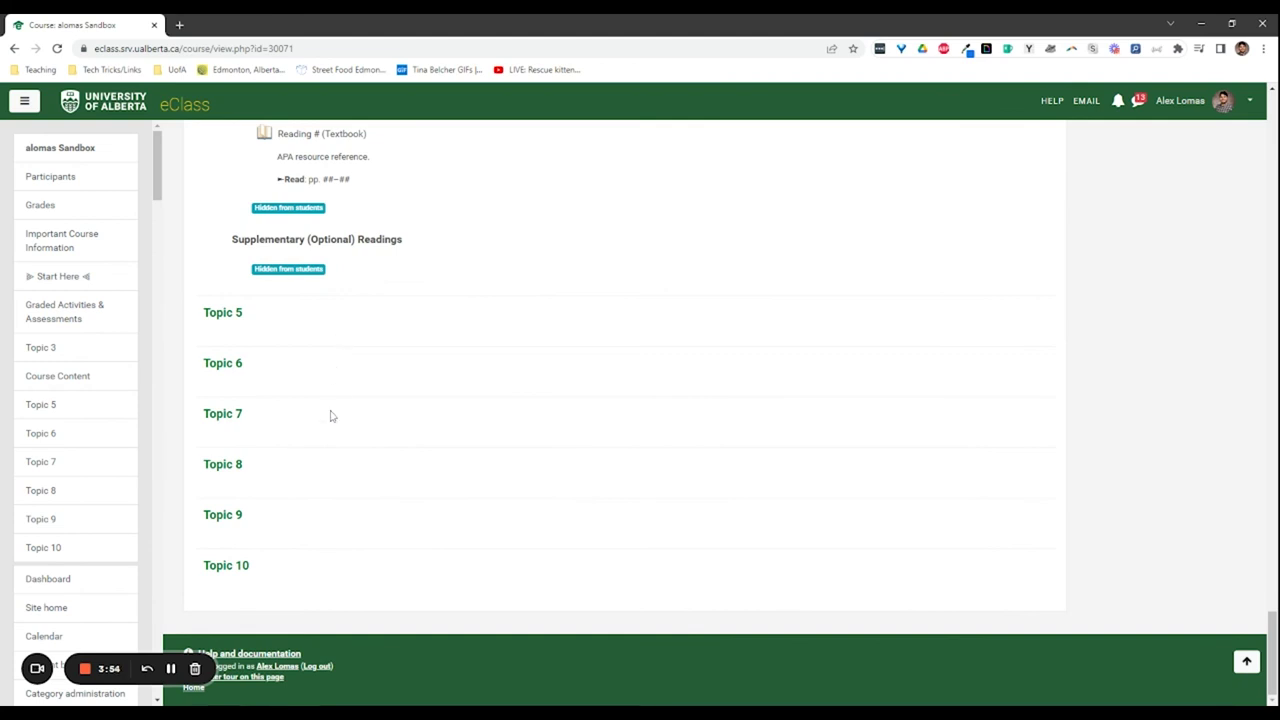